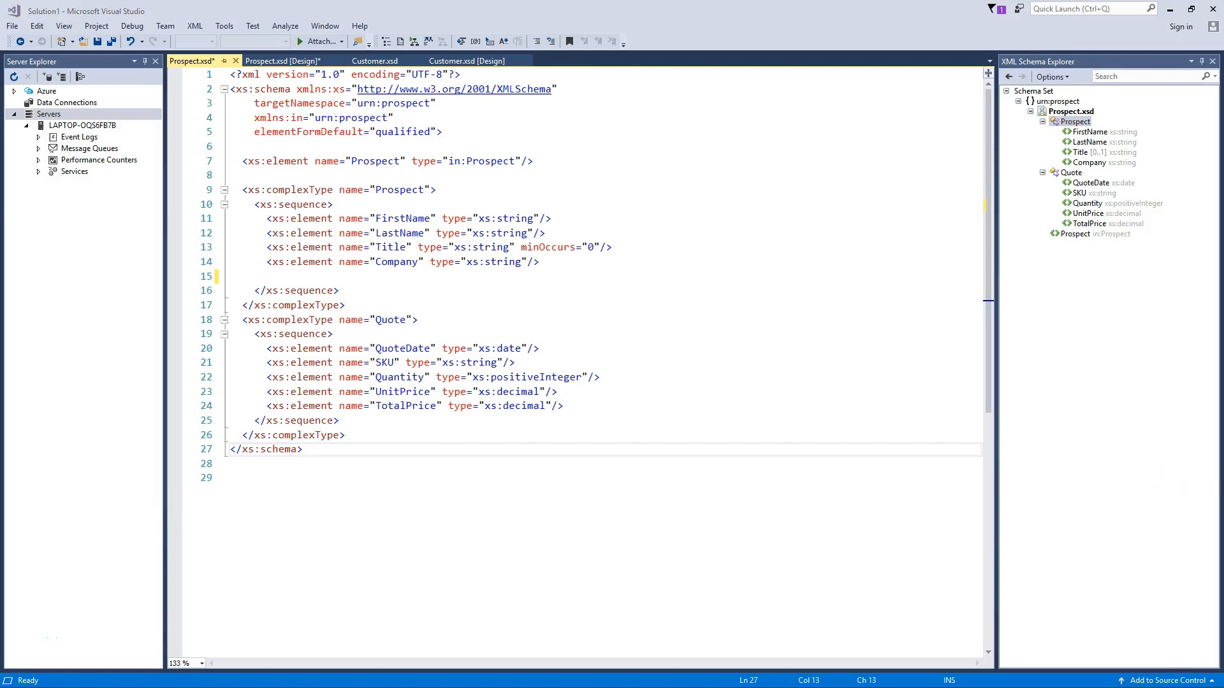
Find 'GitHub' among online extensions and download GitHub Extension for Visual Studio
{"action": "mouse_move", "coordinate": [1214, 512]}
{"action": "left_mouse_down"}
{"action": "mouse_move", "coordinate": [577, 275]}
{"action": "mouse_move", "coordinate": [466, 131]}
{"action": "mouse_move", "coordinate": [466, 0]}
{"action": "left_mouse_up"}
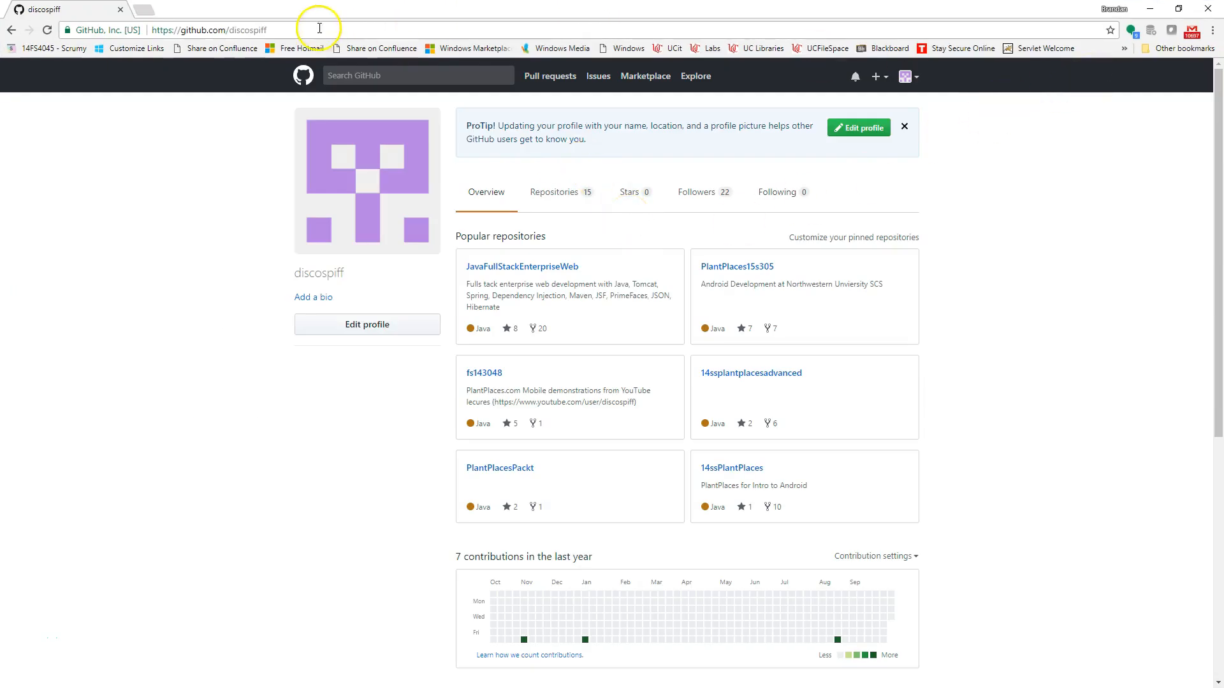
{"action": "left_click", "coordinate": [1149, 10]}
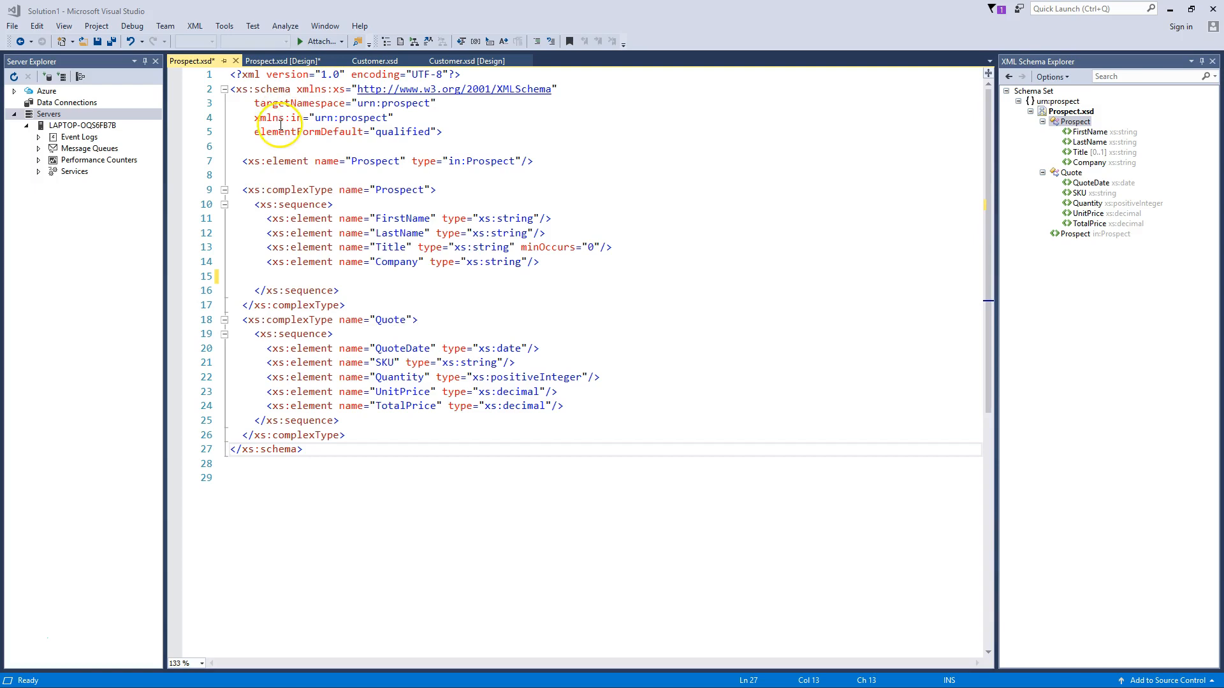
{"action": "left_click", "coordinate": [224, 26]}
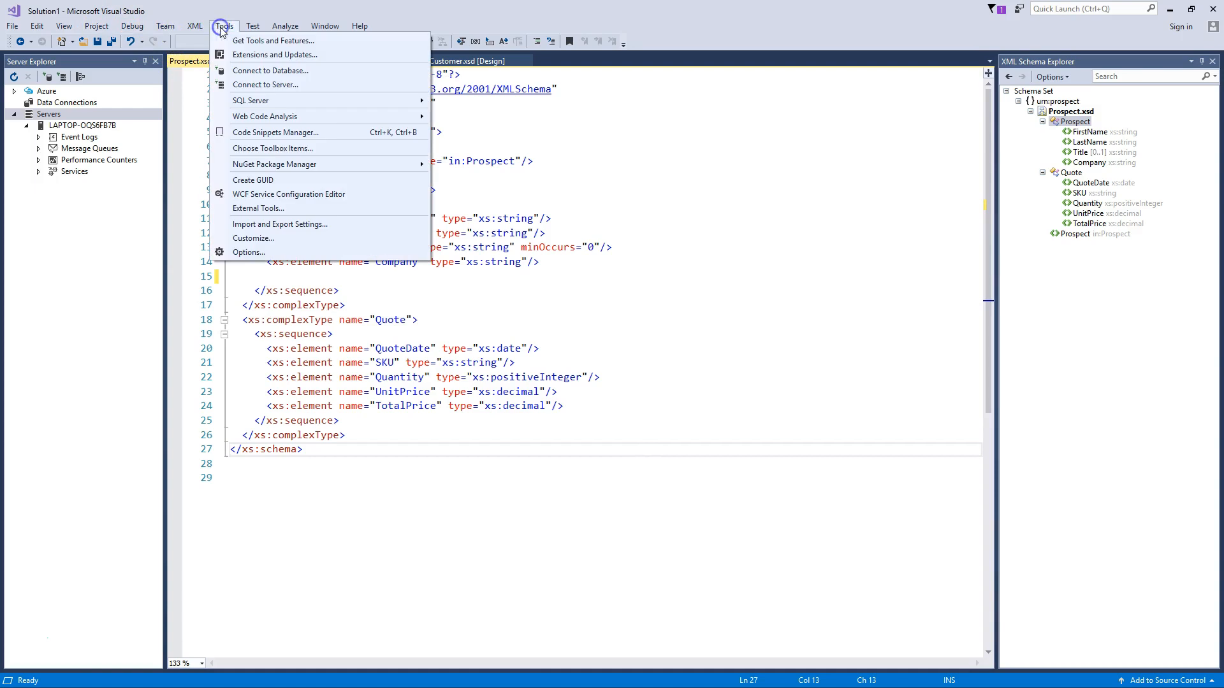
{"action": "left_click", "coordinate": [273, 55]}
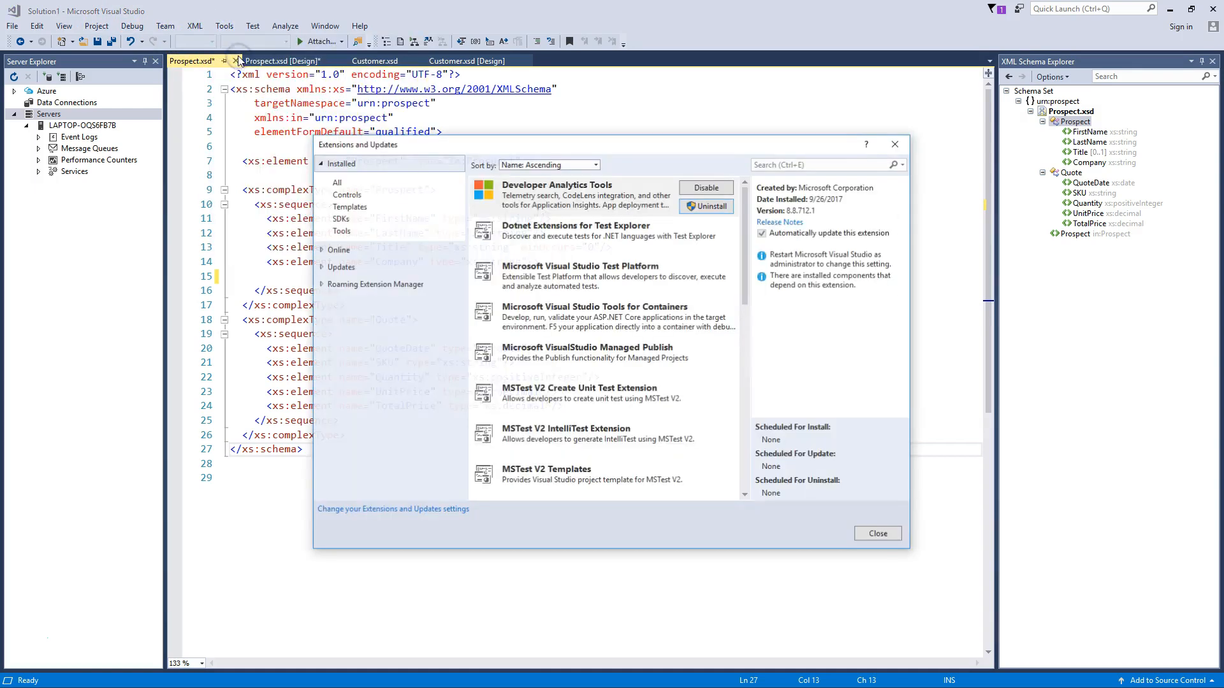
{"action": "left_click", "coordinate": [337, 250]}
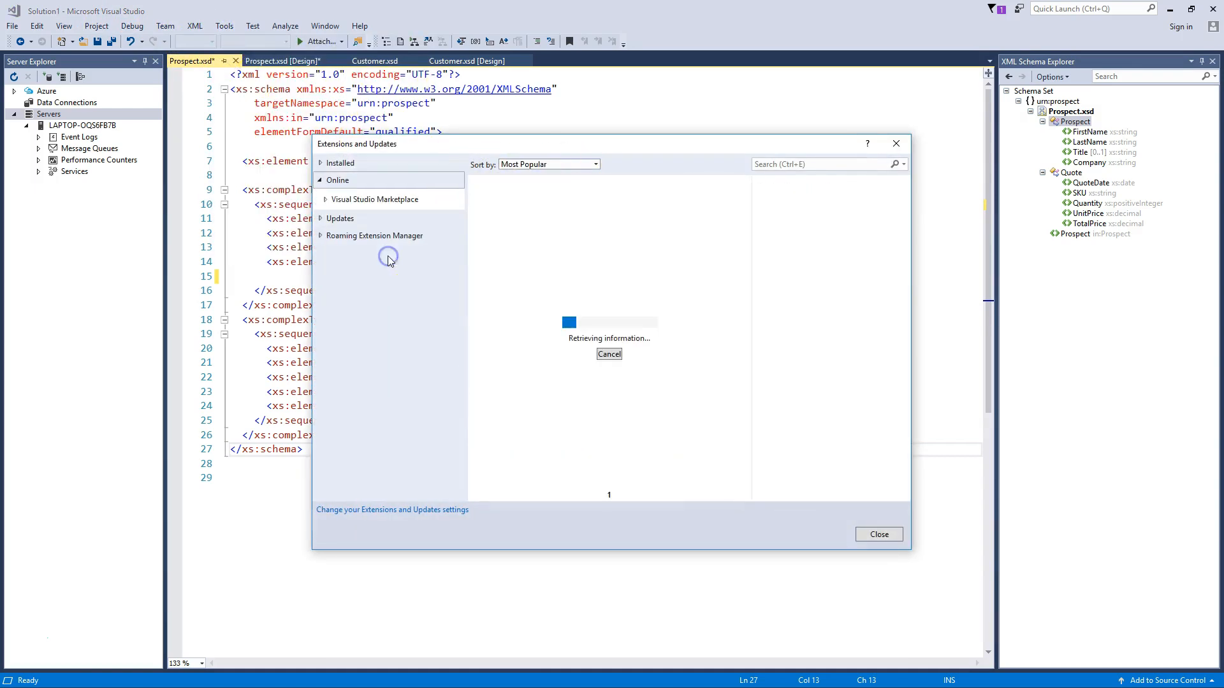
{"action": "left_click", "coordinate": [842, 164]}
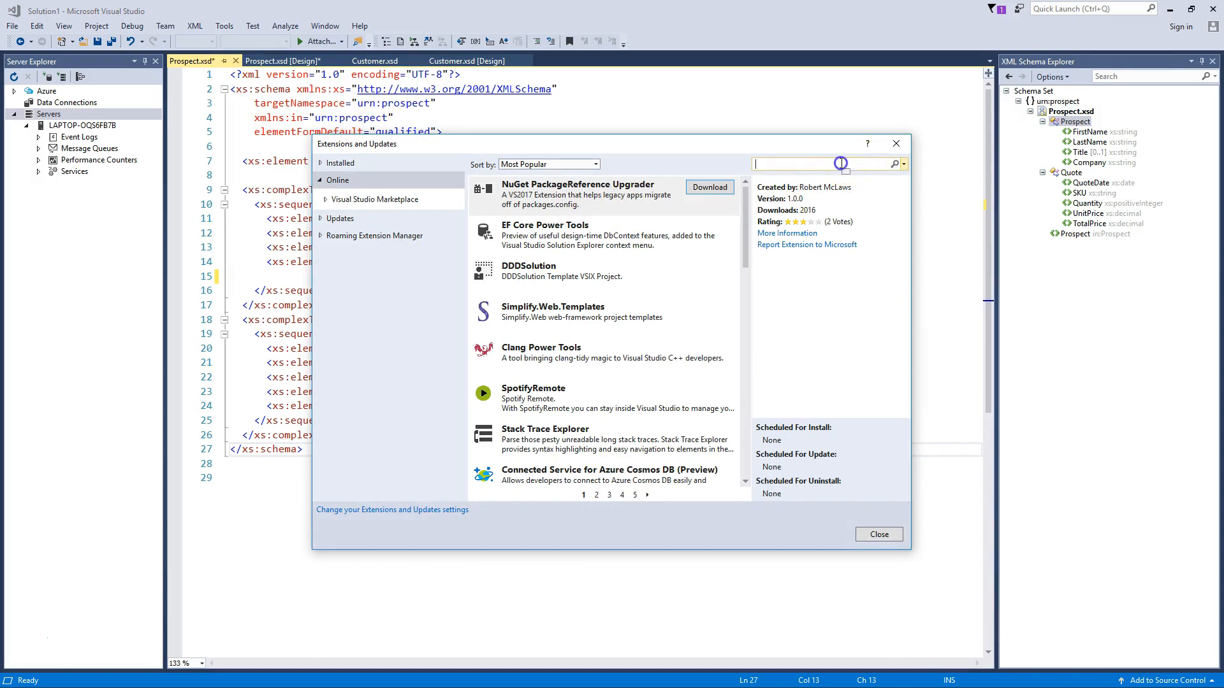
{"action": "type", "text": "Git"}
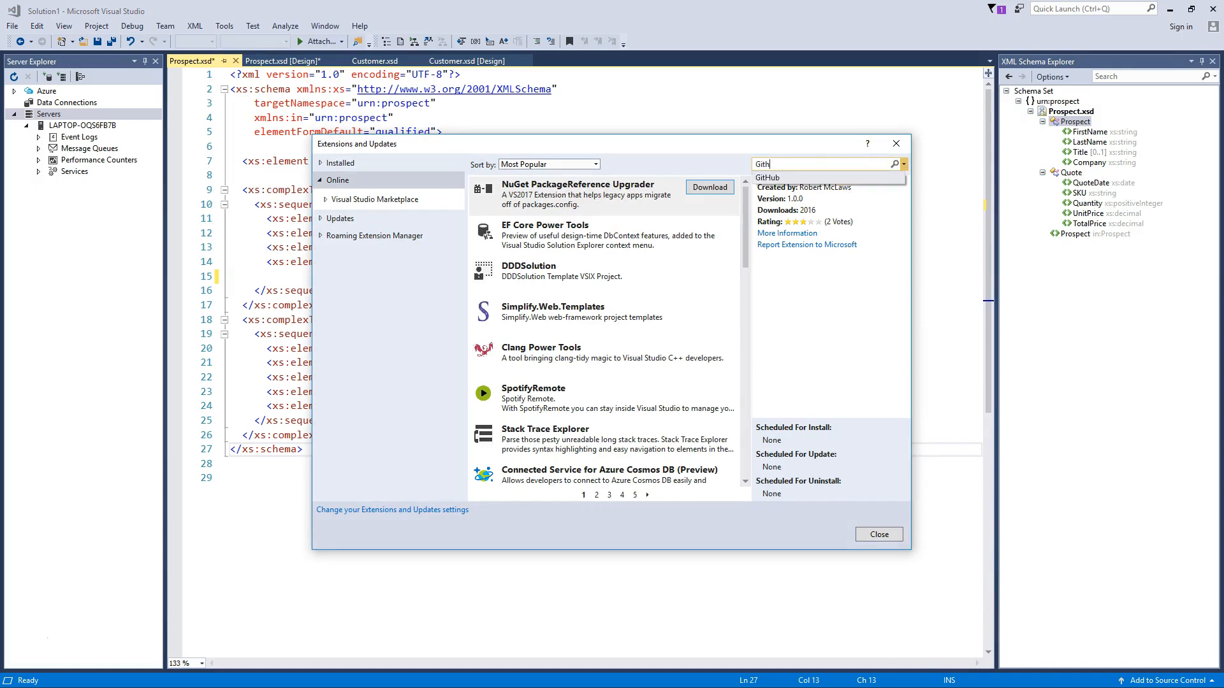
{"action": "type", "text": "Hub"}
{"action": "key", "text": "Return"}
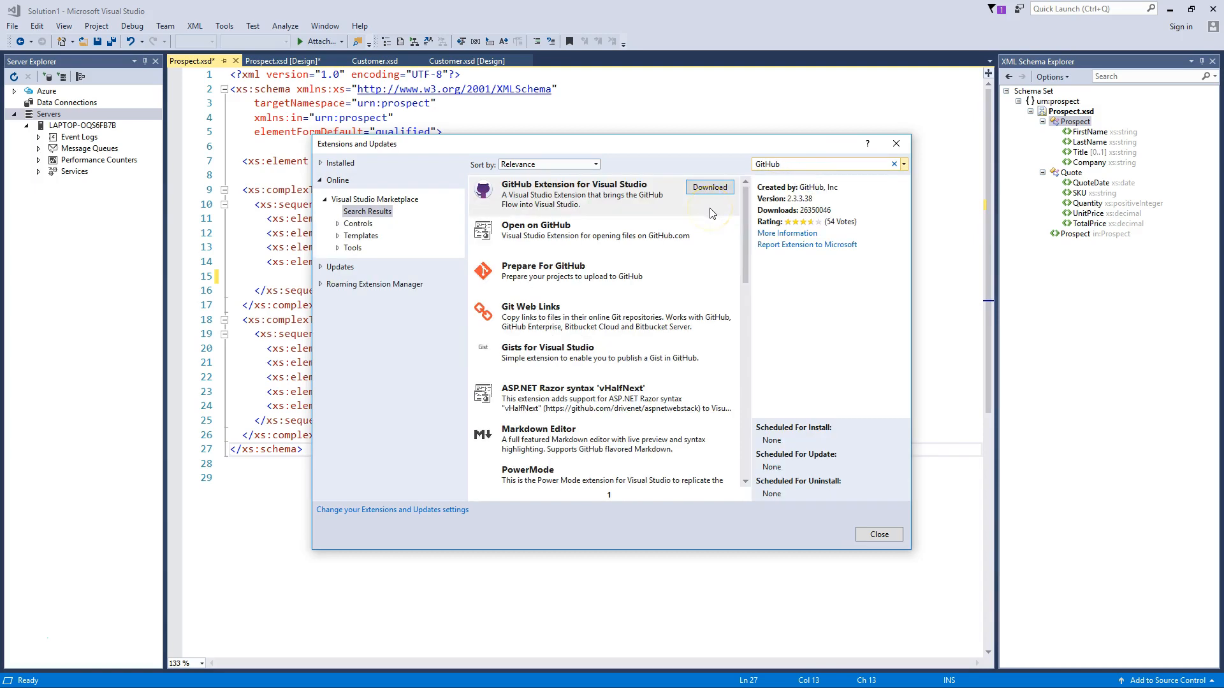
{"action": "left_click", "coordinate": [708, 187]}
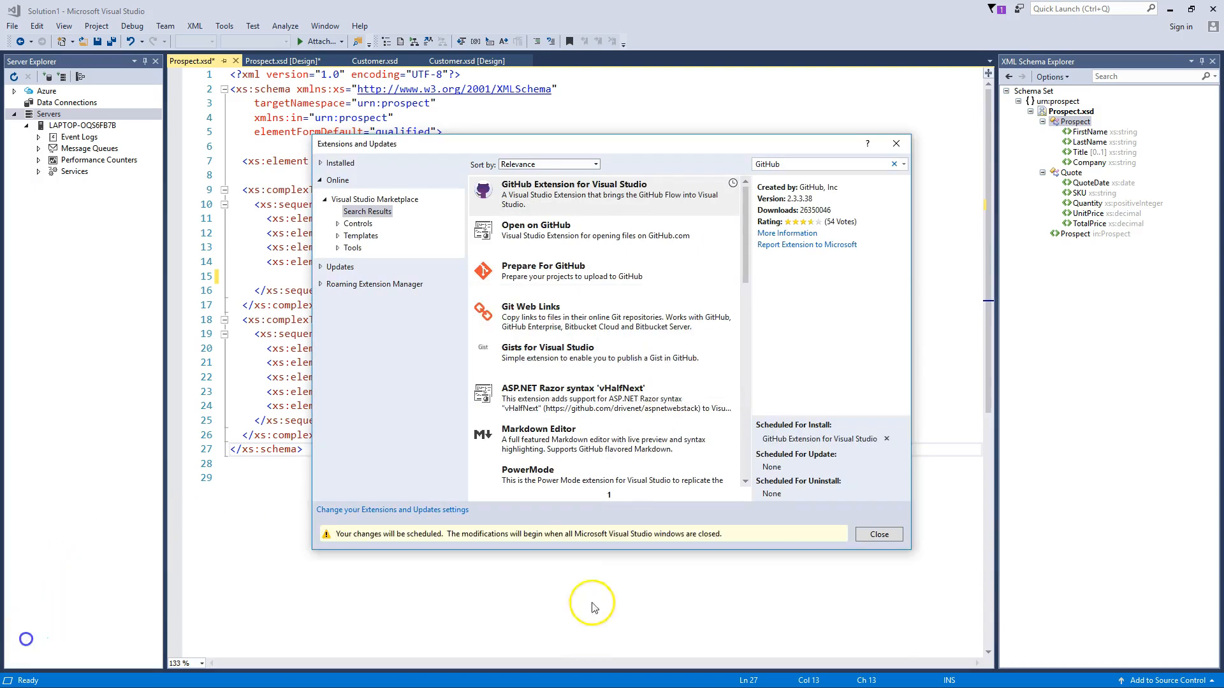
{"action": "left_click", "coordinate": [879, 534]}
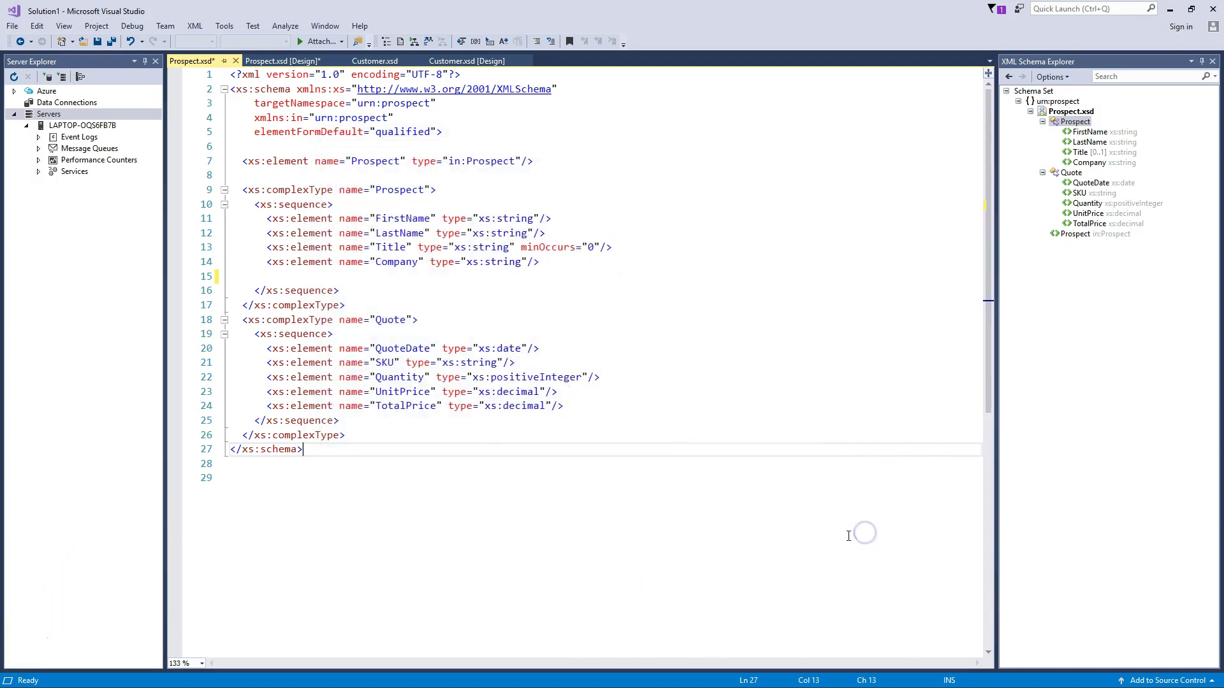
Quit Visual Studio, saving changes, so the extension install can run
{"action": "left_click", "coordinate": [1214, 11]}
{"action": "left_click", "coordinate": [598, 425]}
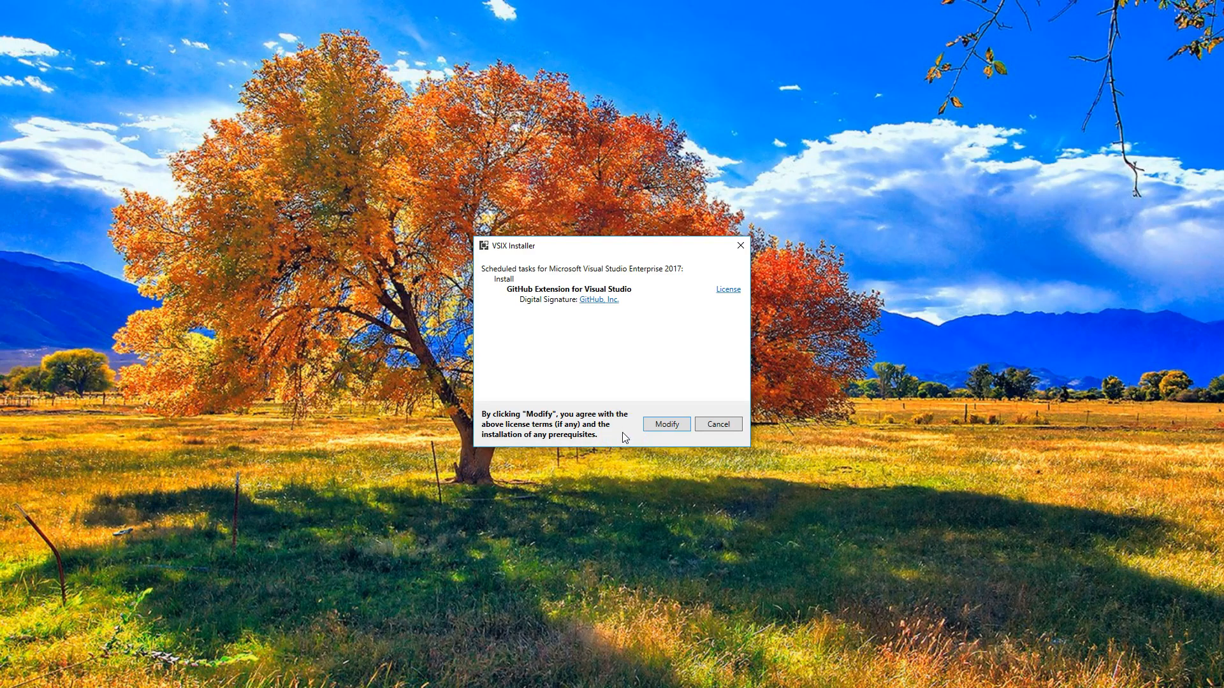
Apply the scheduled GitHub extension install via Modify in the VSIX Installer
{"action": "left_click", "coordinate": [660, 423]}
{"action": "left_click", "coordinate": [654, 424]}
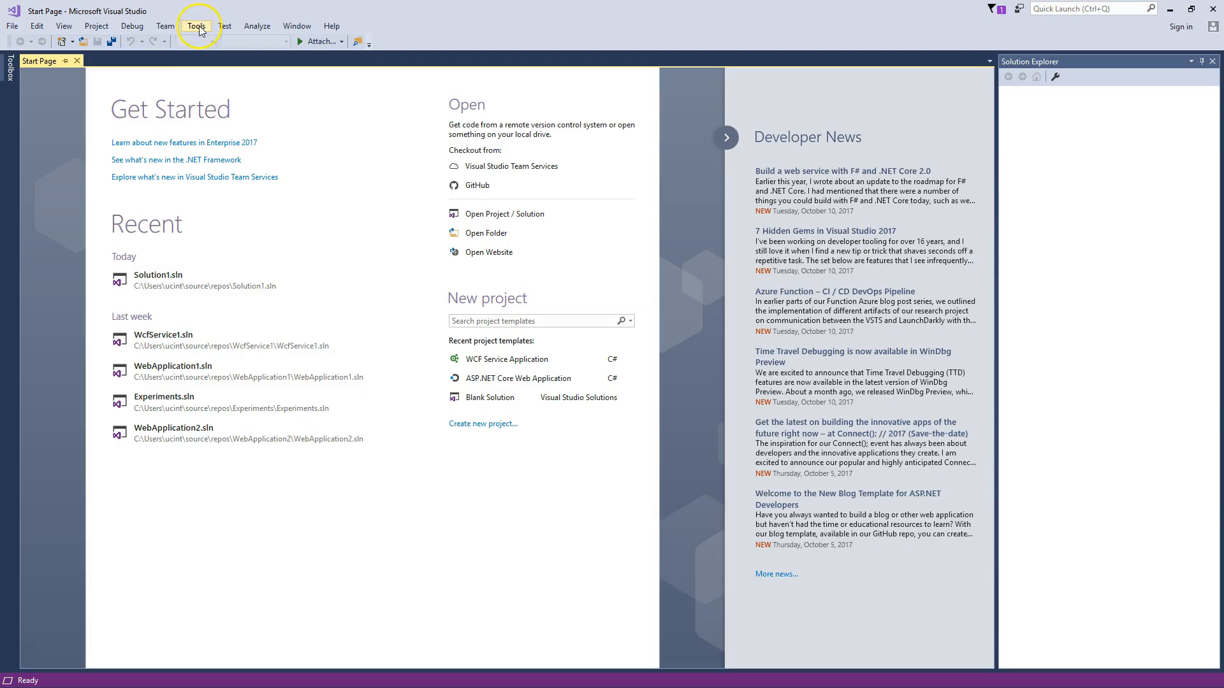
Connect Team Explorer to GitHub by signing in with the account's username and password
{"action": "left_click", "coordinate": [199, 26]}
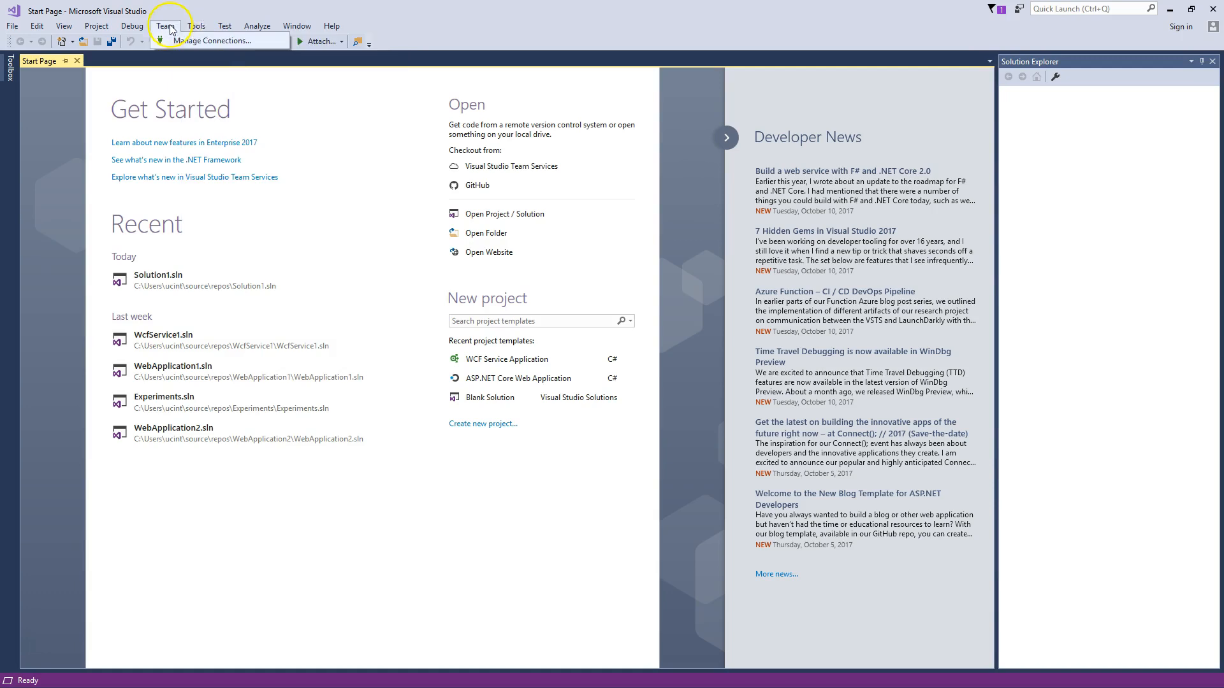
{"action": "left_click", "coordinate": [182, 41]}
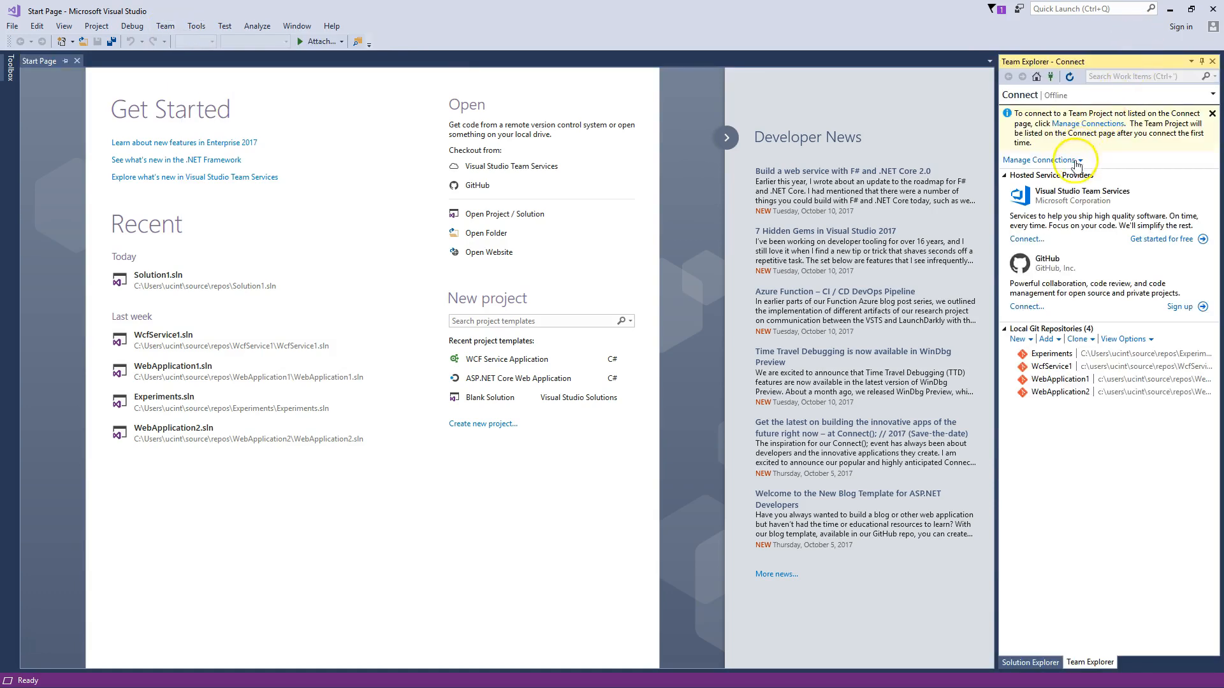
{"action": "mouse_move", "coordinate": [1108, 280]}
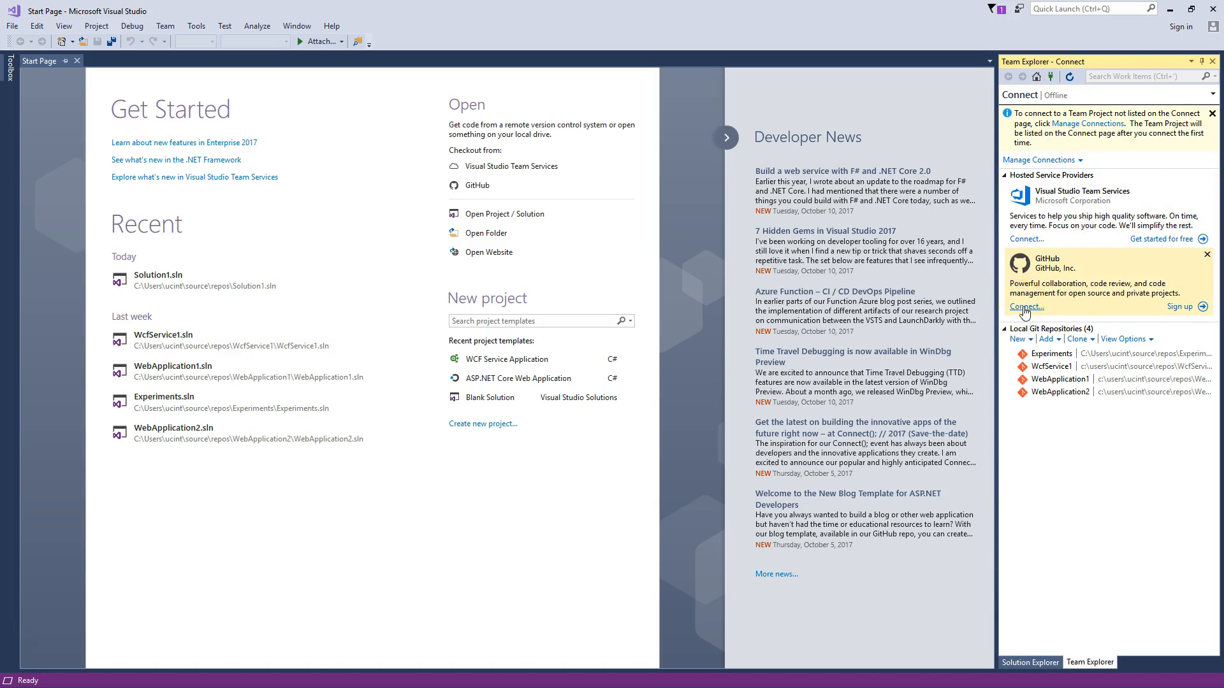
{"action": "left_click", "coordinate": [1023, 307]}
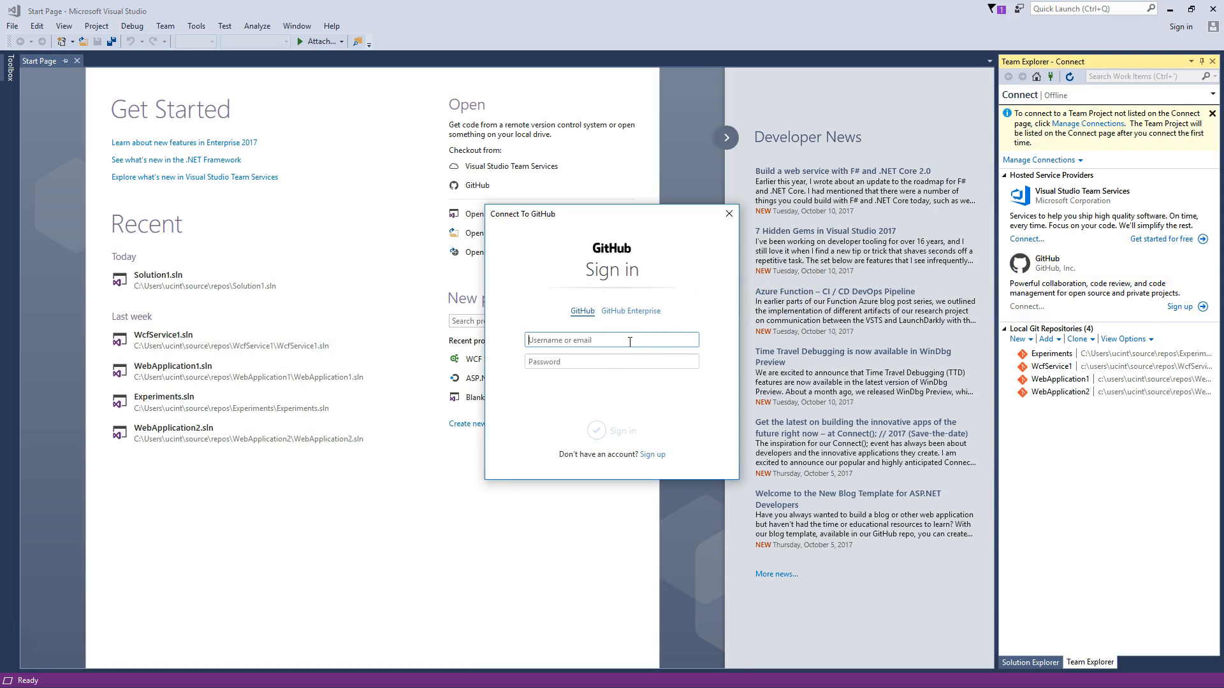
{"action": "type", "text": "discosp"}
{"action": "type", "text": "iff"}
{"action": "key", "text": "Tab"}
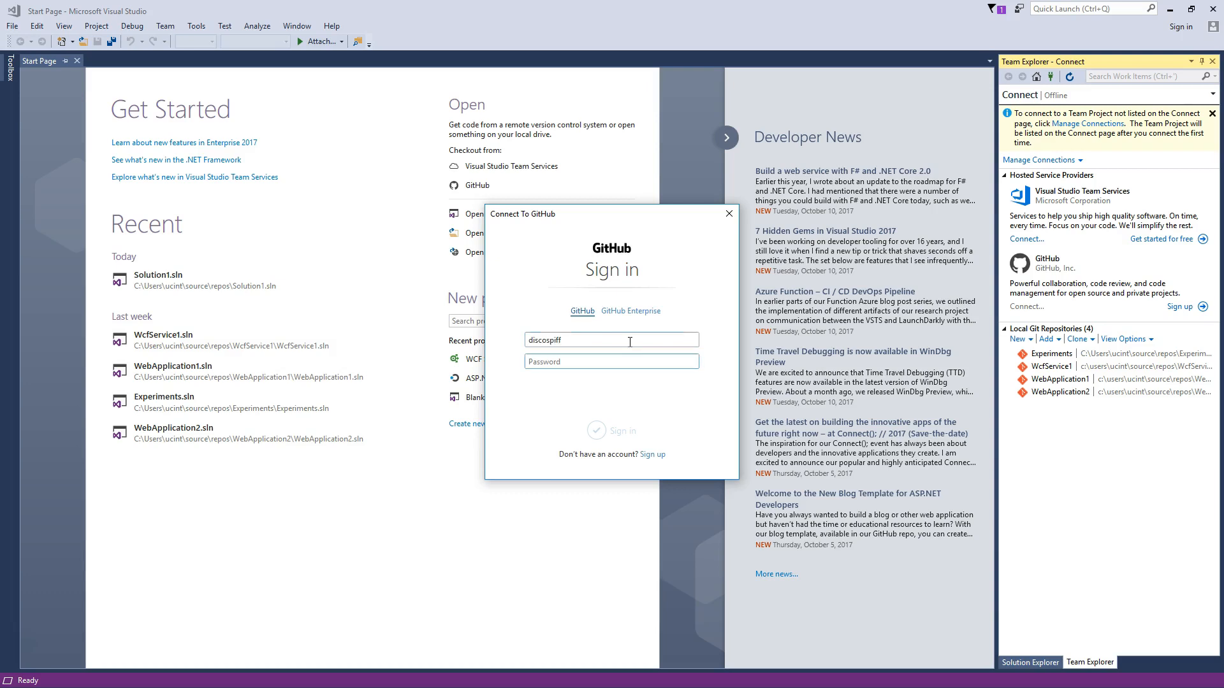
{"action": "type", "text": "••"}
{"action": "left_click", "coordinate": [610, 431]}
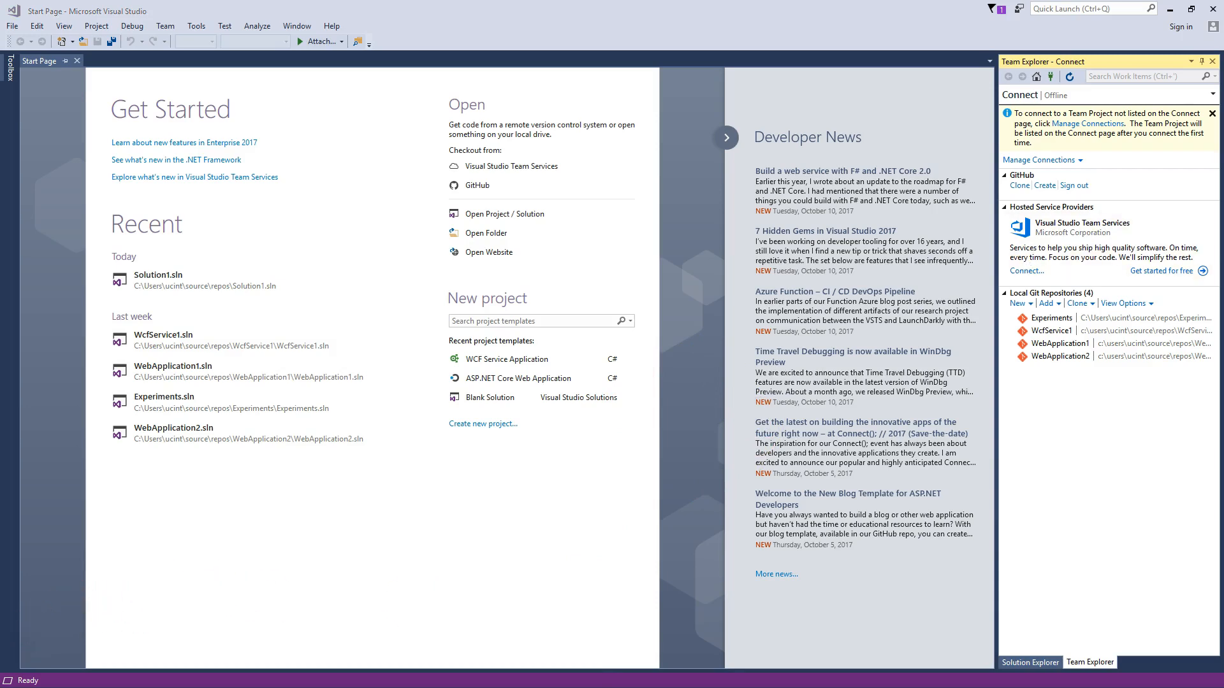
{"action": "key", "text": "alt+Tab"}
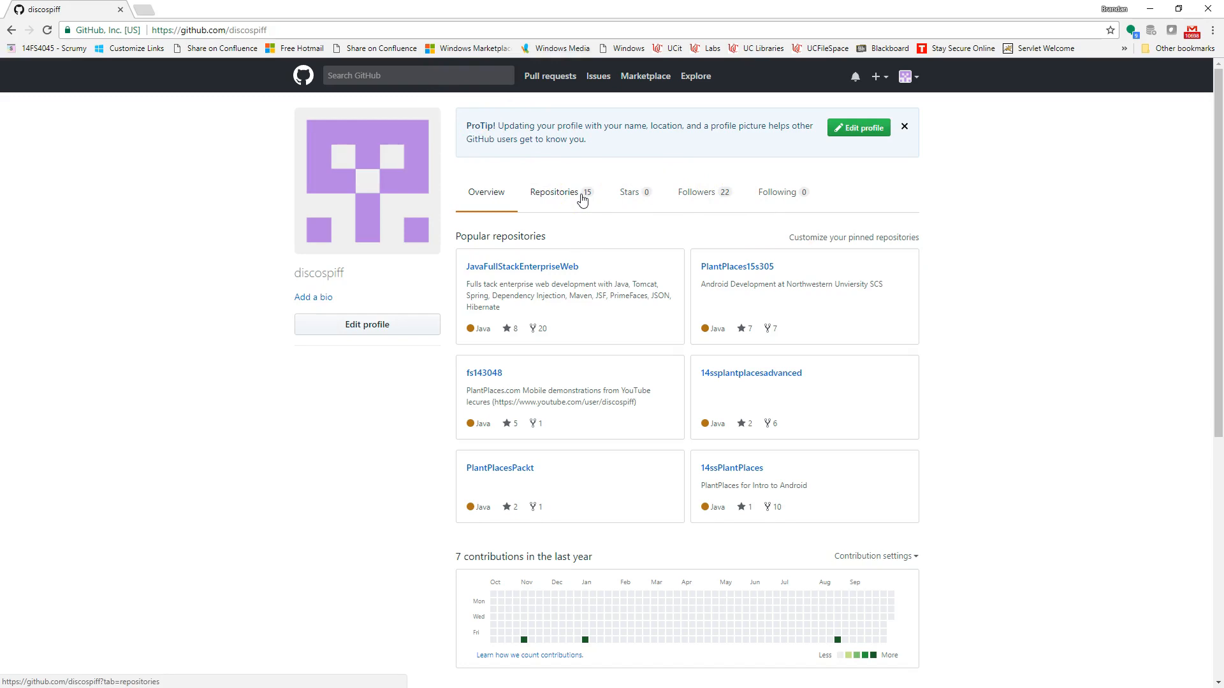
{"action": "left_click", "coordinate": [577, 196]}
Create a GitHub repository named Web-Services described as 'Web services examples'
{"action": "left_click", "coordinate": [1150, 8]}
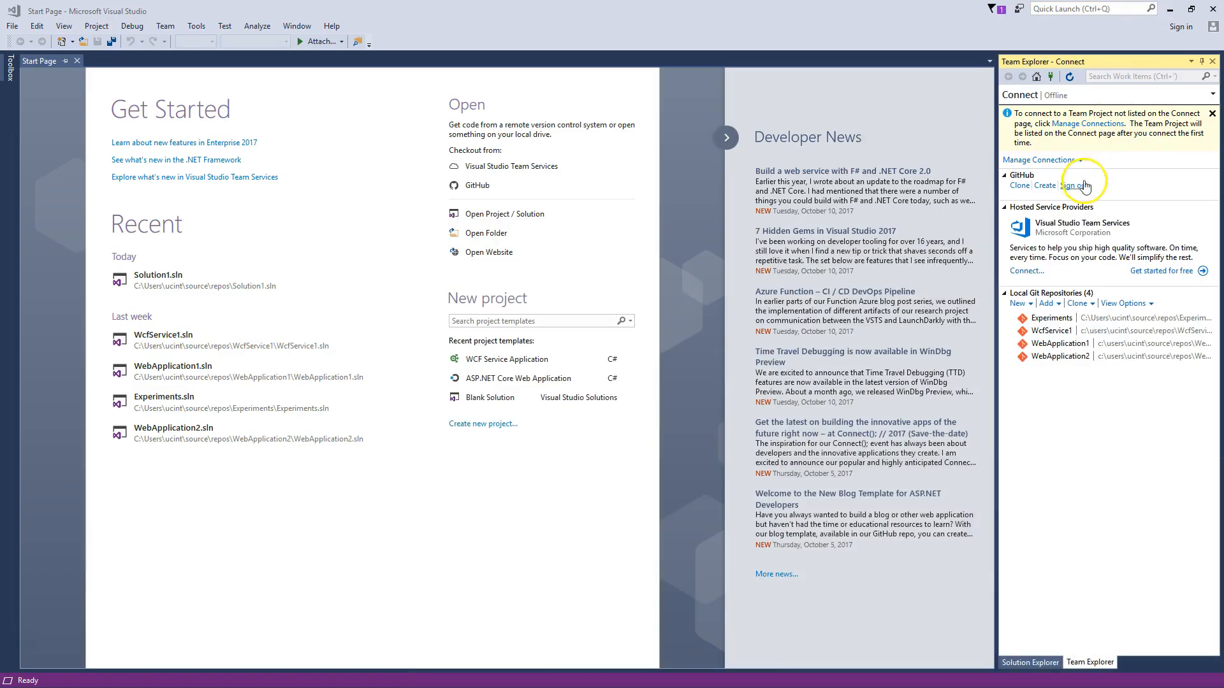
{"action": "left_click", "coordinate": [1046, 186]}
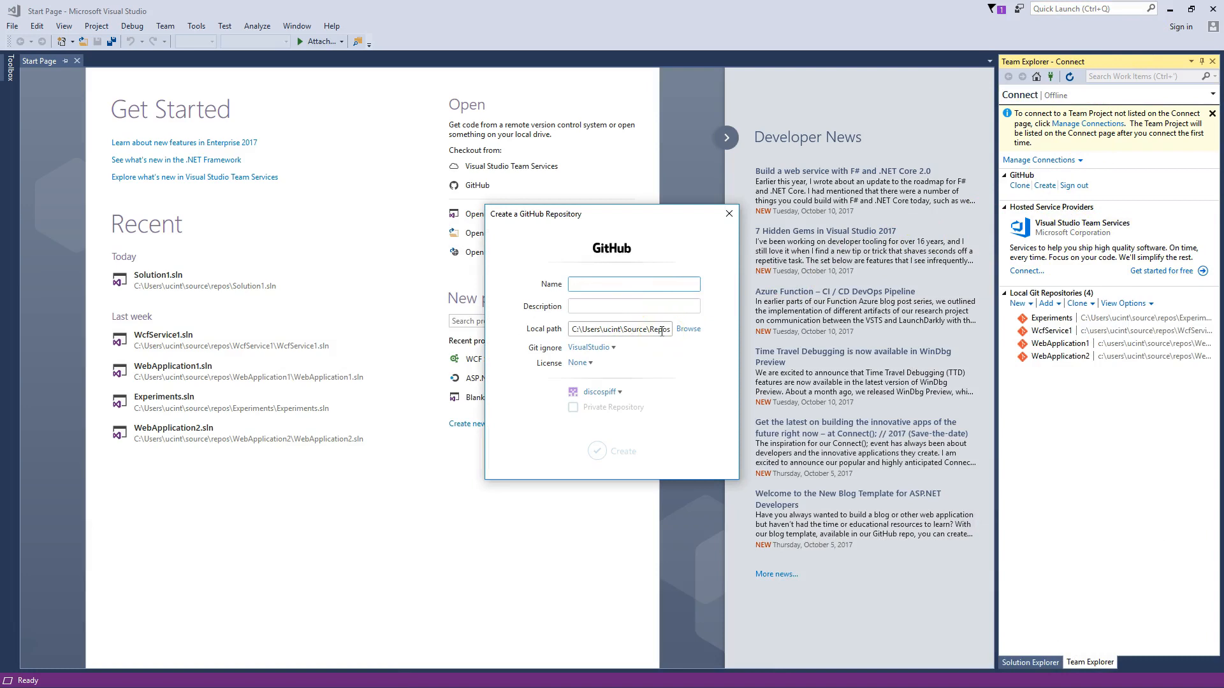
{"action": "type", "text": "Web Services"}
{"action": "key", "text": "Tab"}
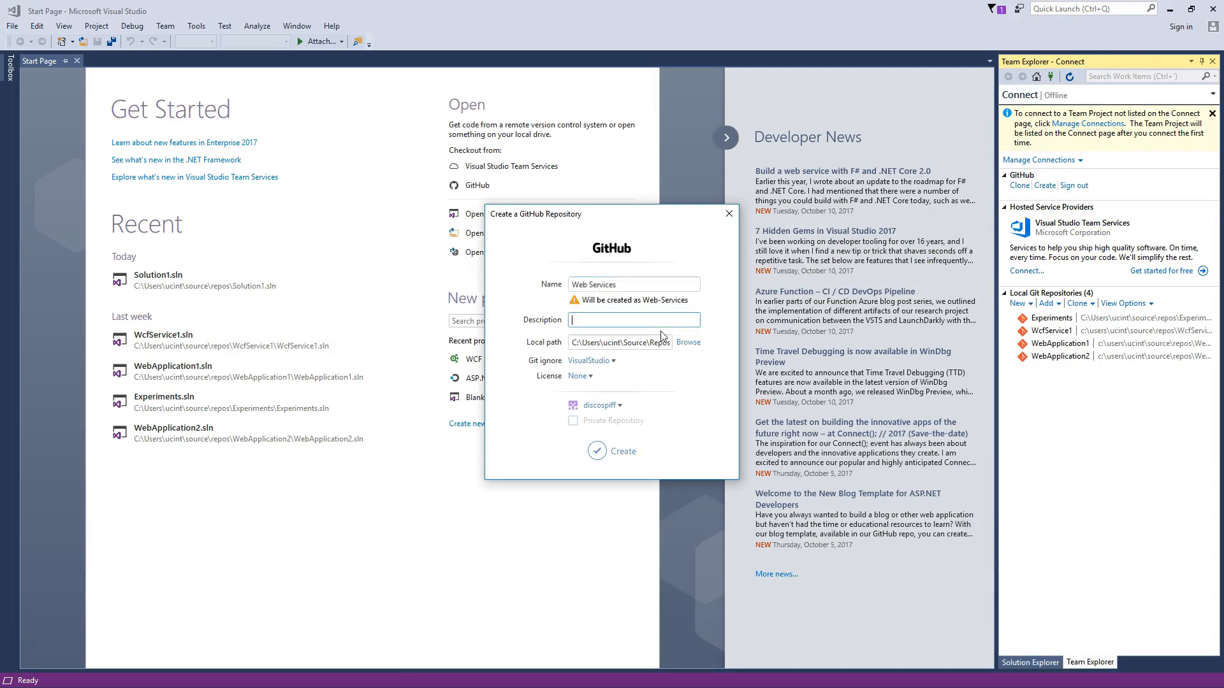
{"action": "left_click", "coordinate": [585, 284]}
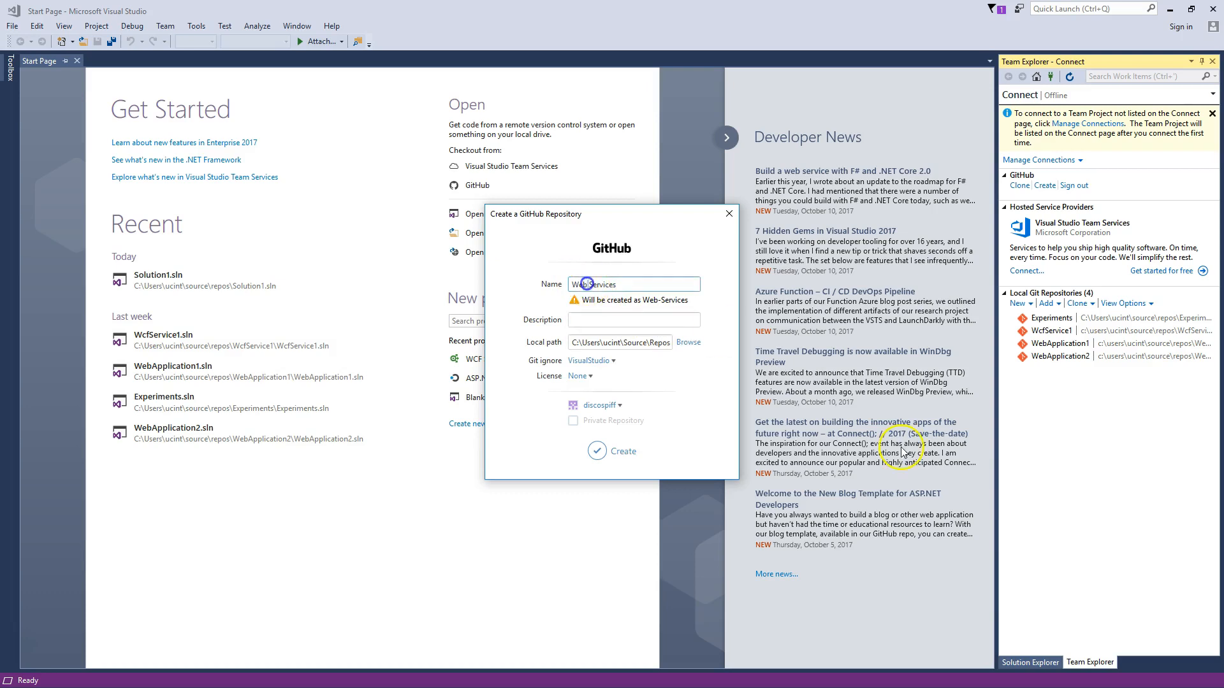
{"action": "key", "text": "BackSpace"}
{"action": "type", "text": "-"}
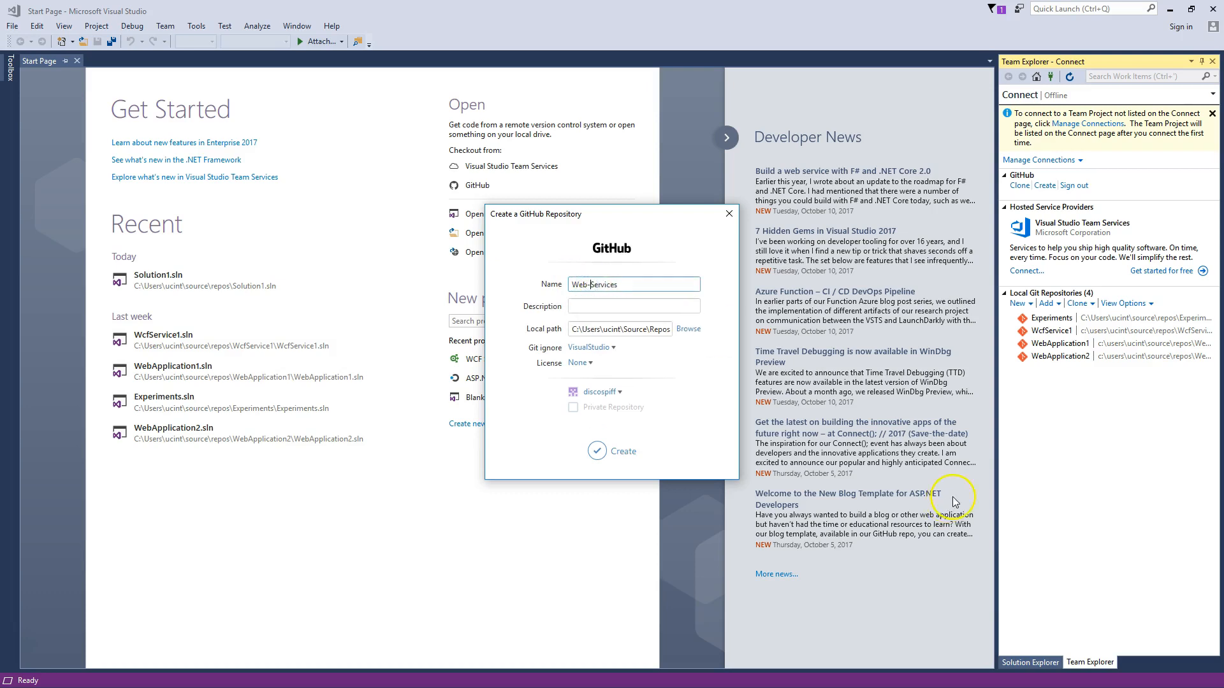
{"action": "left_click", "coordinate": [634, 307]}
{"action": "type", "text": "Web services examples"}
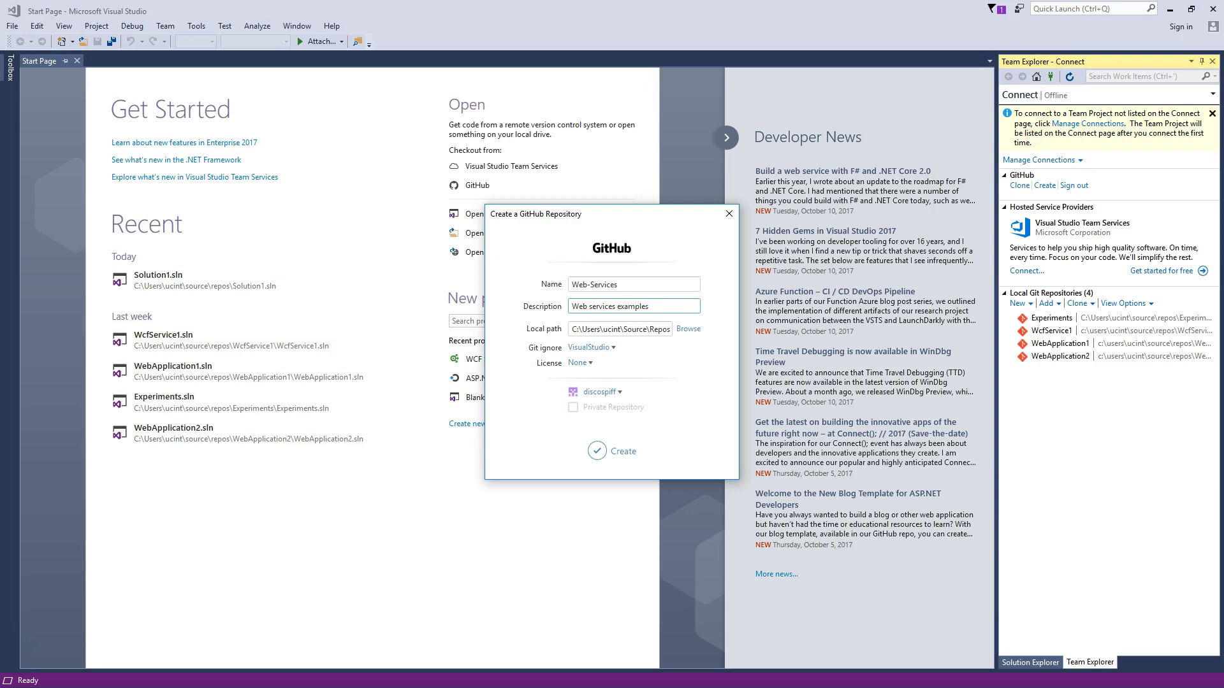
{"action": "left_click", "coordinate": [581, 408]}
{"action": "left_click", "coordinate": [603, 450]}
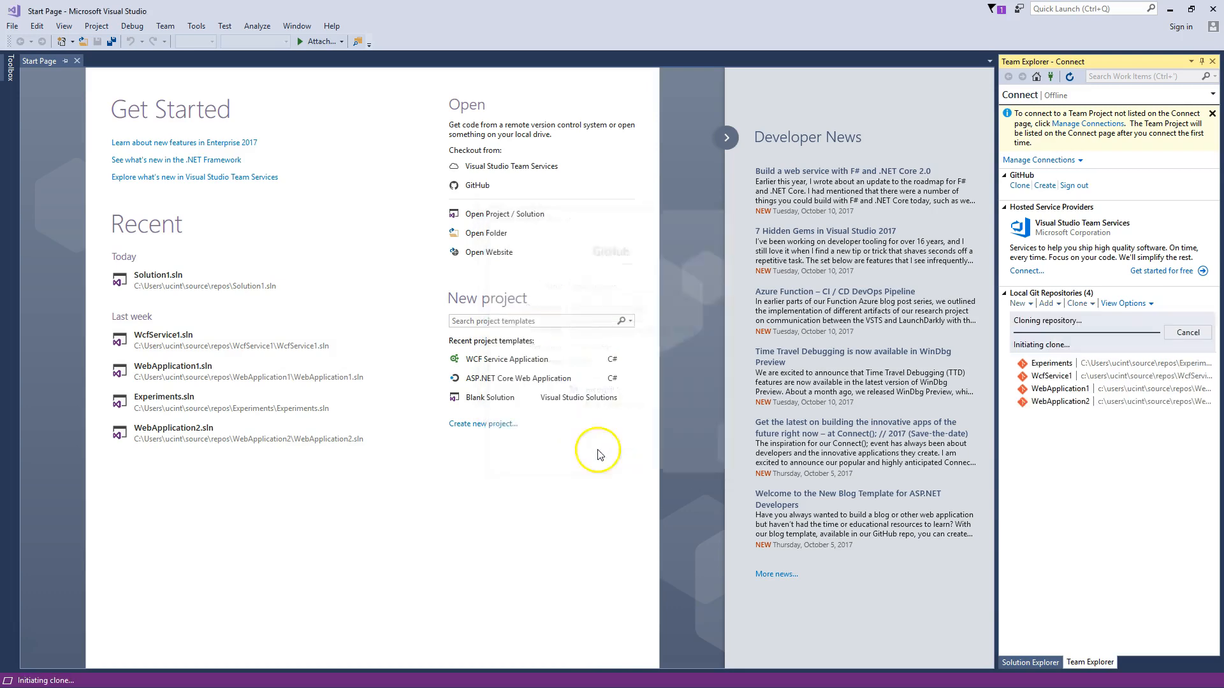
Check in the browser that Web-Services now appears in the account's repositories list
{"action": "key", "text": "alt+Tab"}
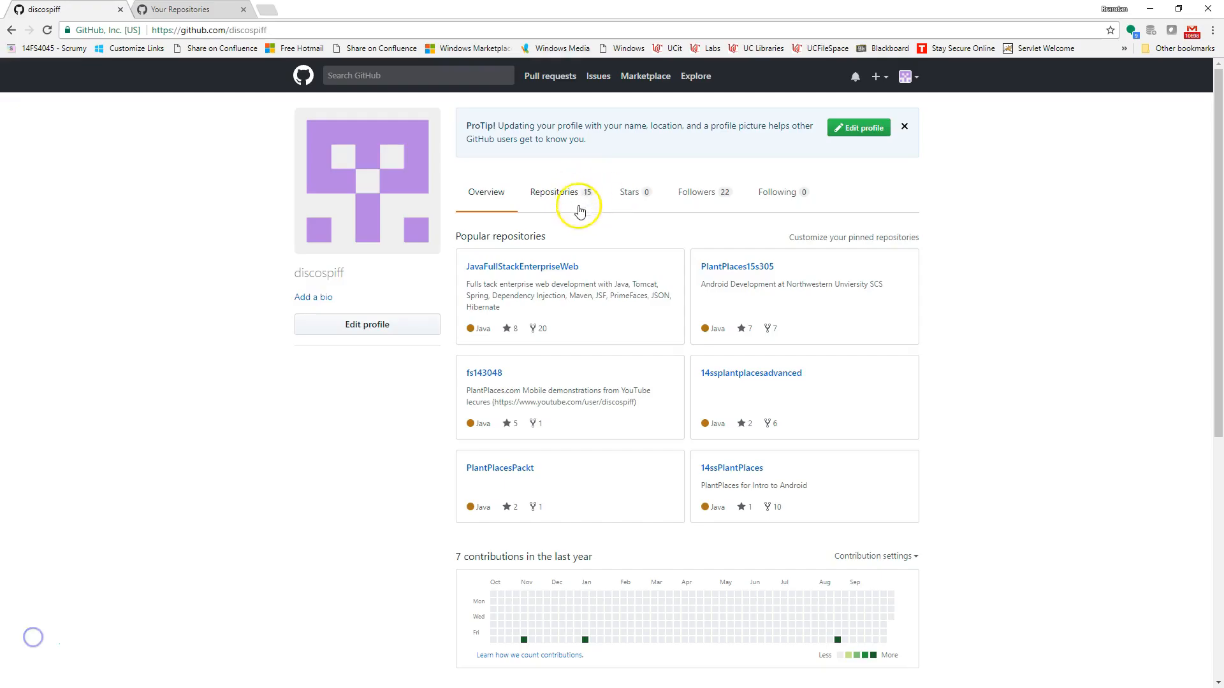
{"action": "left_click", "coordinate": [46, 30]}
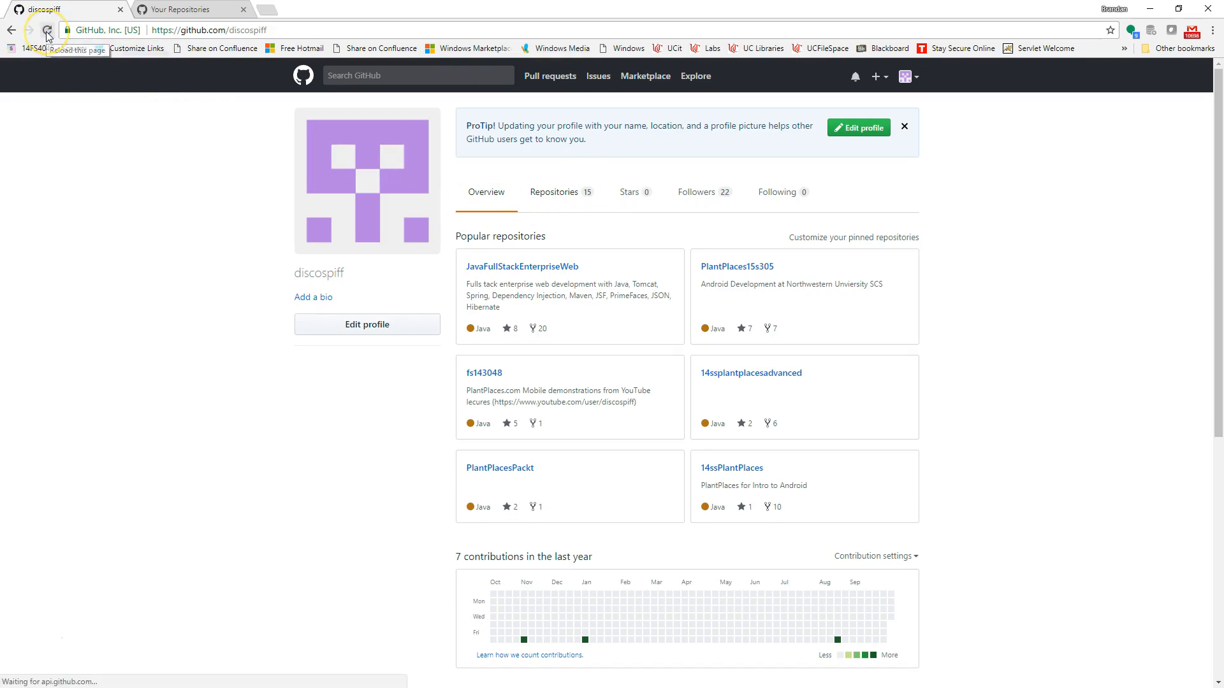
{"action": "left_click", "coordinate": [564, 193]}
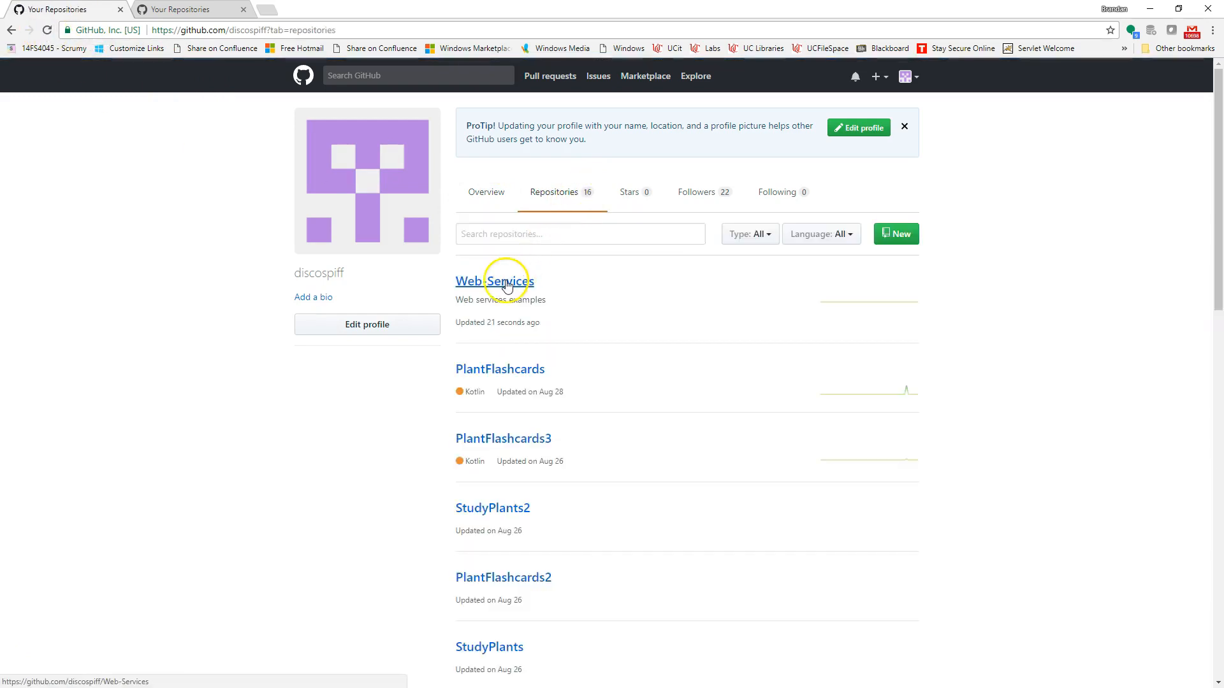
{"action": "left_click", "coordinate": [507, 284]}
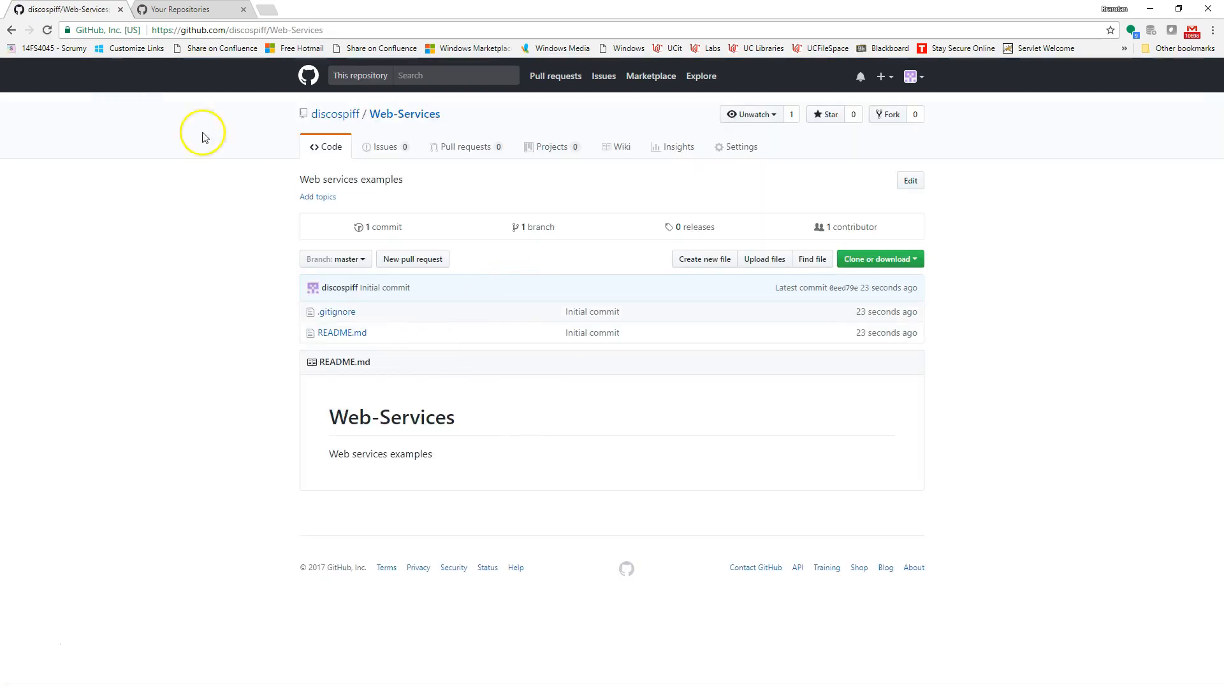
{"action": "left_click", "coordinate": [11, 30]}
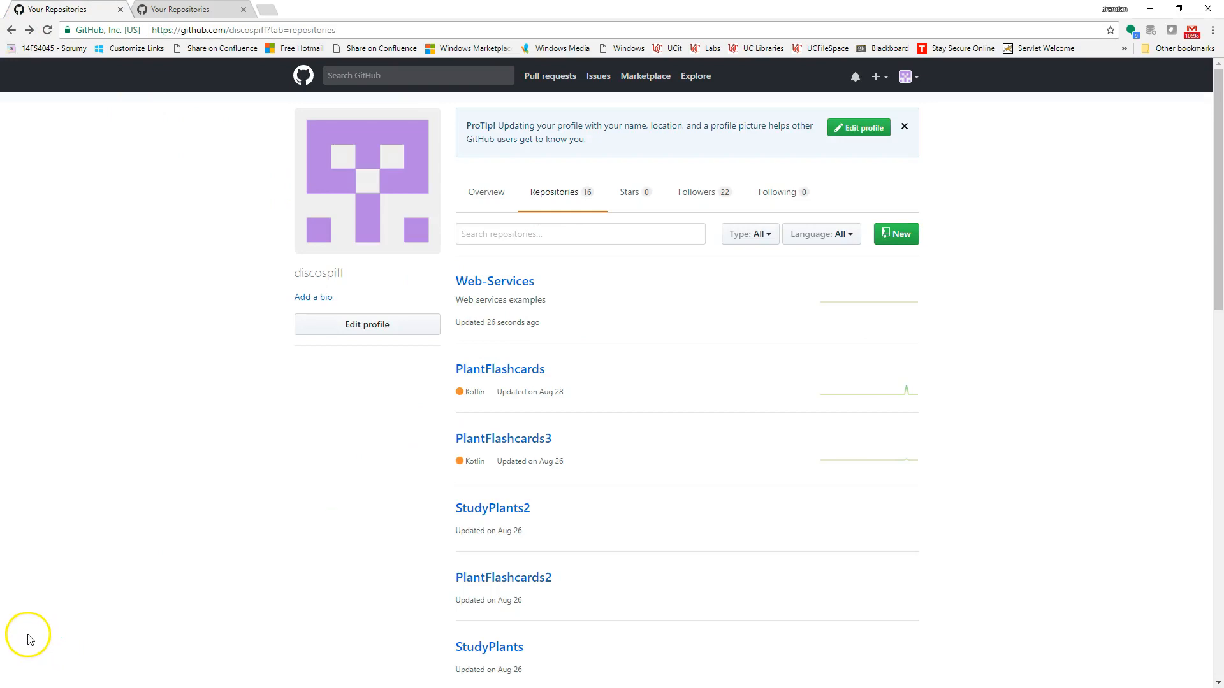
{"action": "key", "text": "alt+Tab"}
Create a new WCF Service Application named PlantPlacesWebService inside the repository
{"action": "left_click", "coordinate": [1091, 351]}
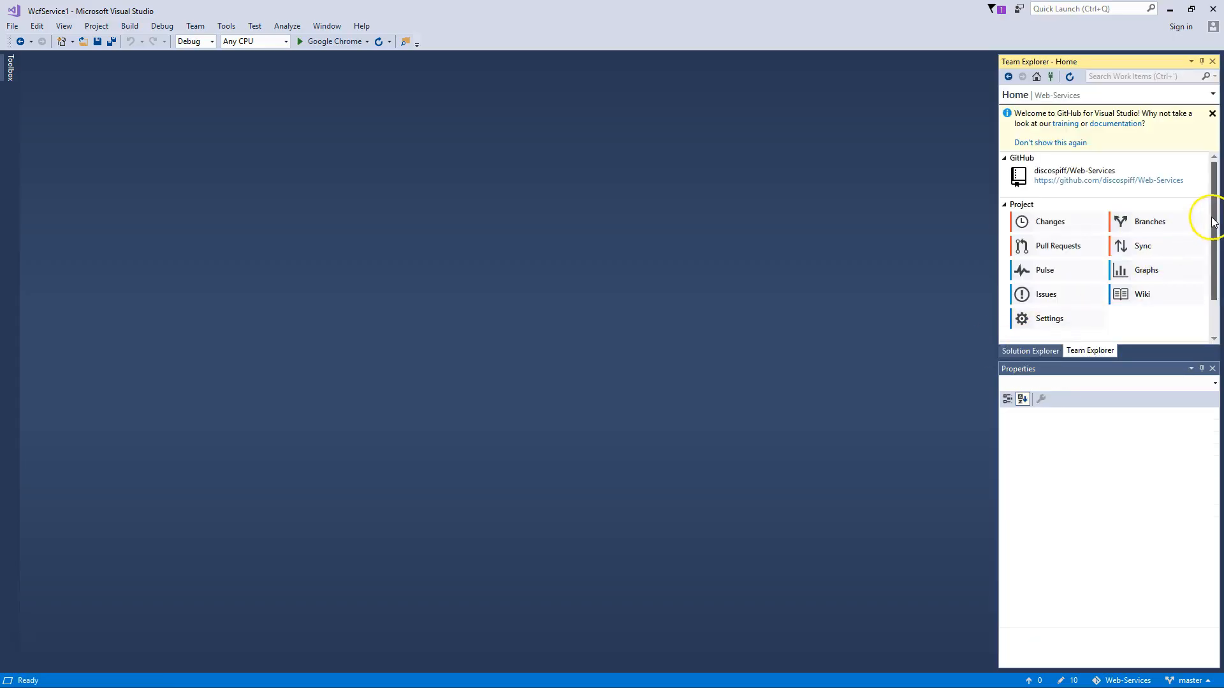
{"action": "left_click_drag", "start_coordinate": [1213, 215], "coordinate": [1213, 249]}
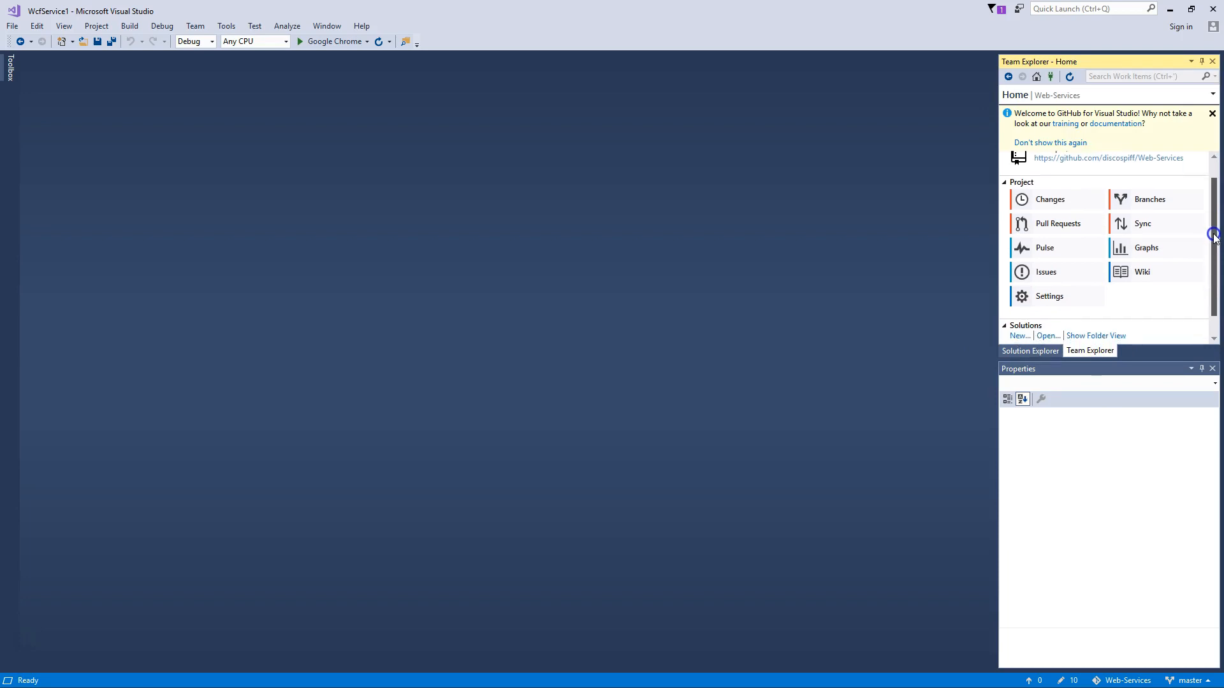
{"action": "left_click", "coordinate": [1018, 335]}
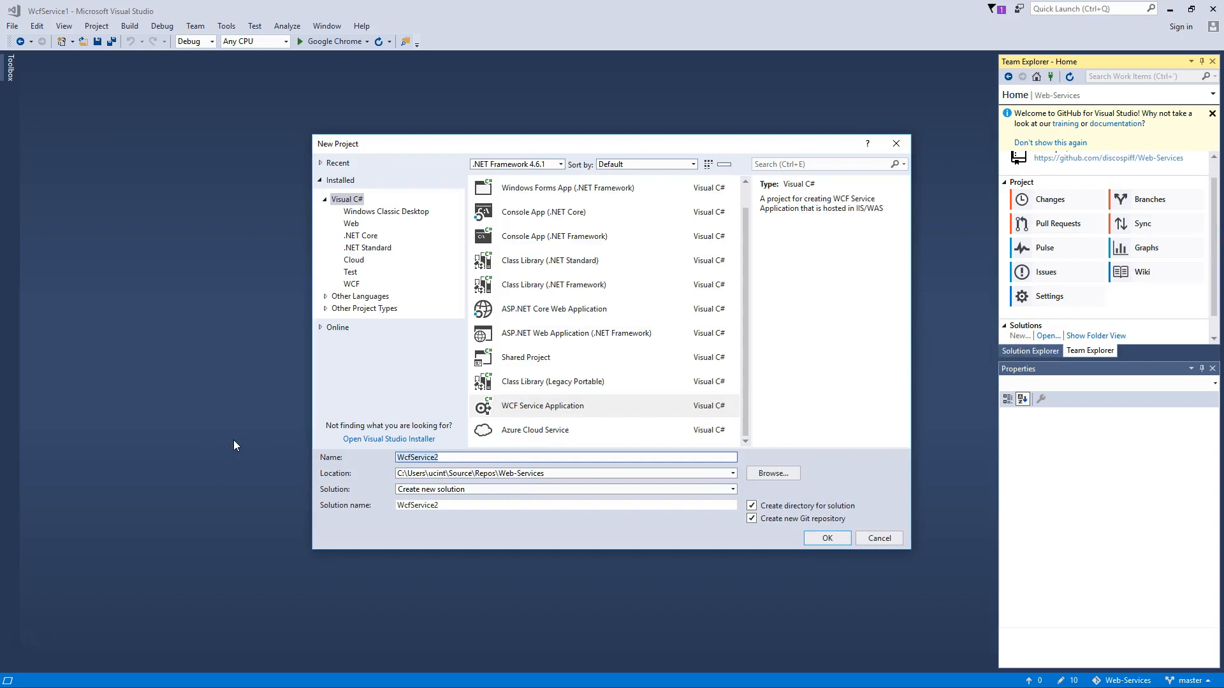
{"action": "type", "text": "PlantPlacesWeb"}
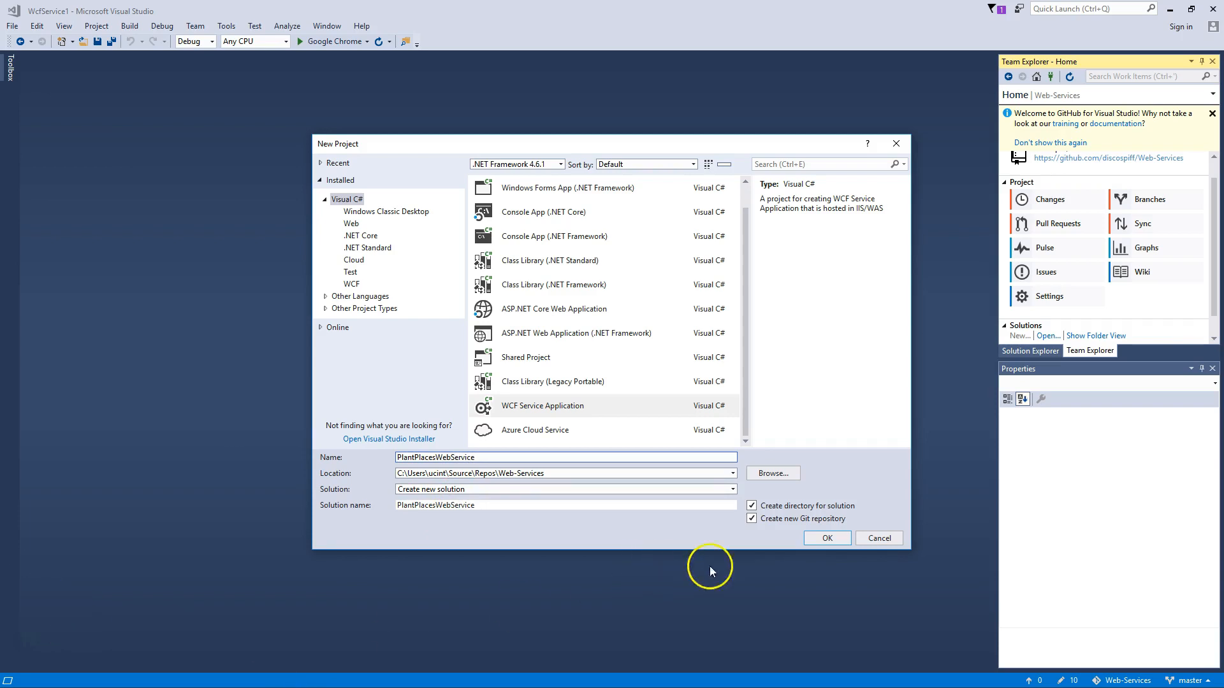
{"action": "key", "text": "Return"}
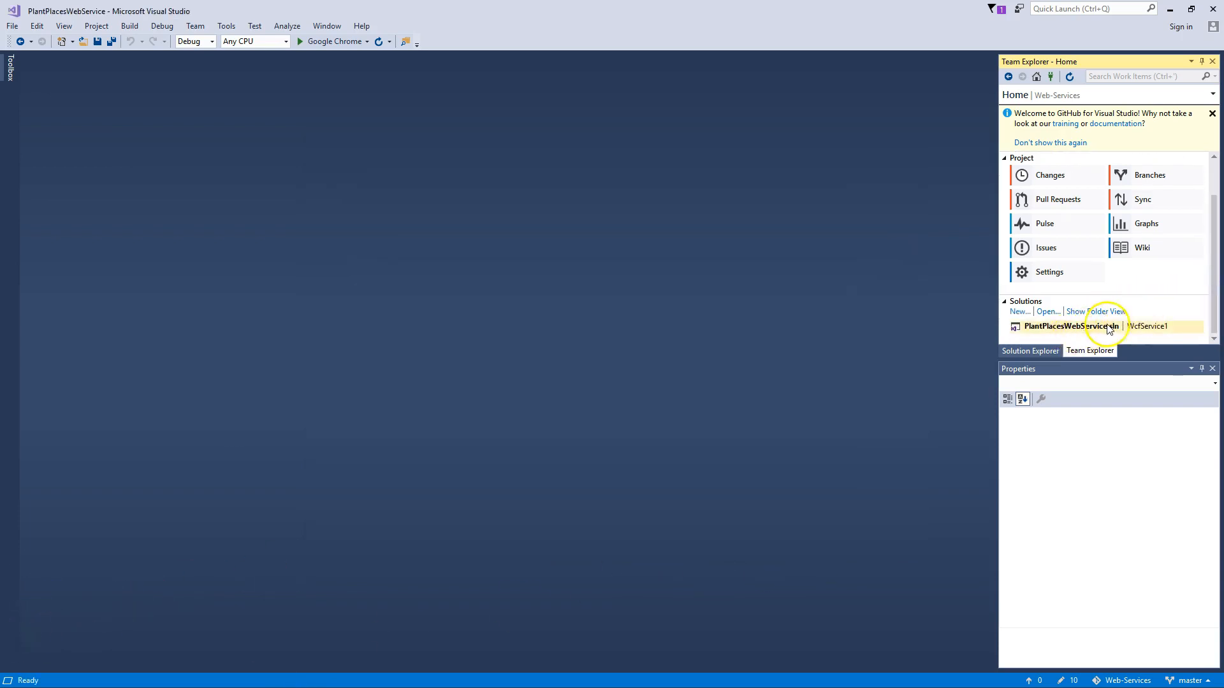
View Service1.svc and Web.config in Solution Explorer, then return to the repository home
{"action": "left_click", "coordinate": [1030, 351]}
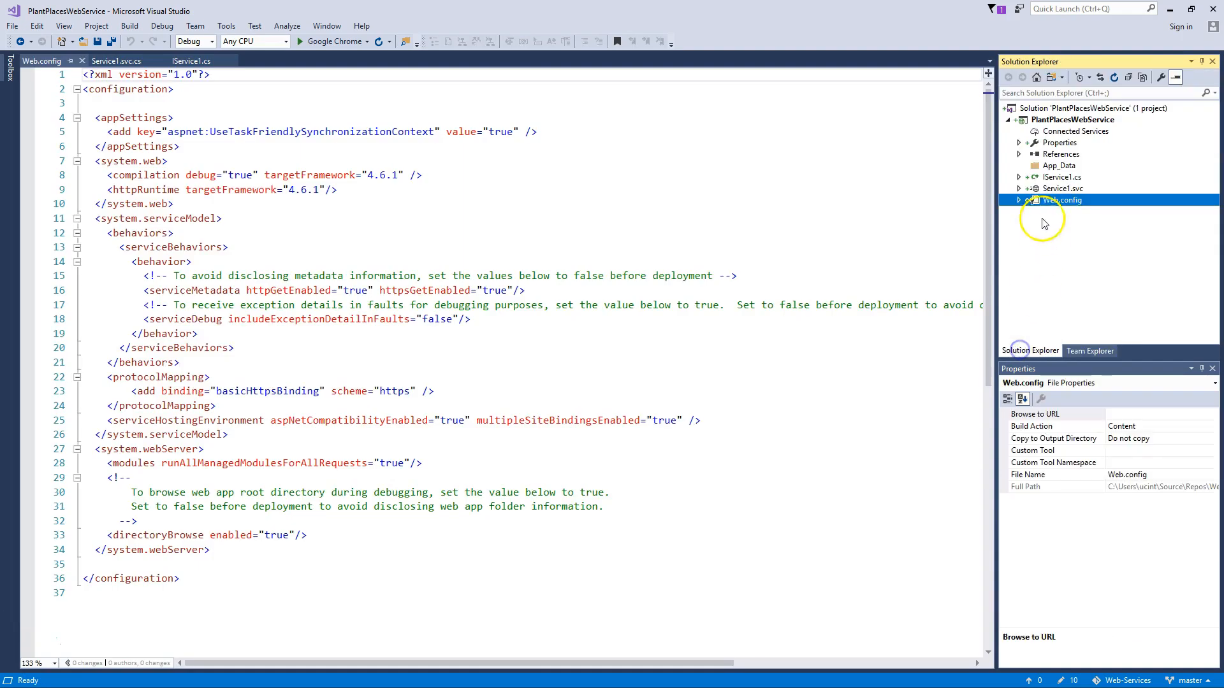
{"action": "left_click", "coordinate": [1062, 189]}
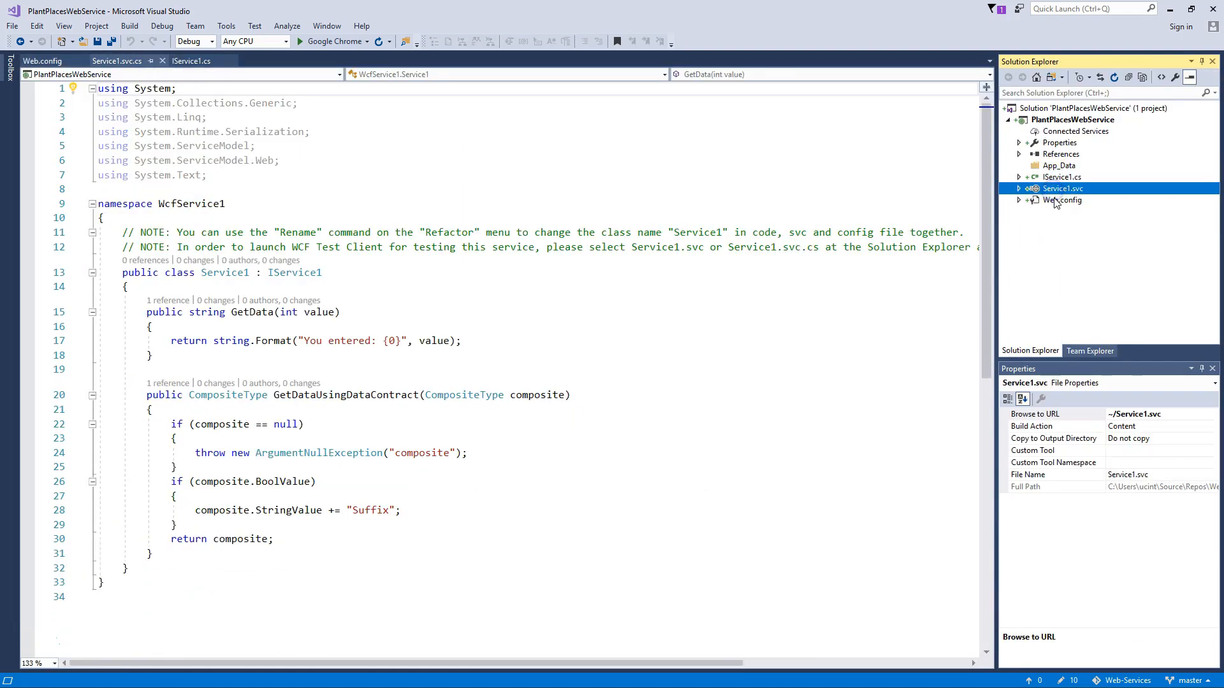
{"action": "left_click", "coordinate": [1061, 200]}
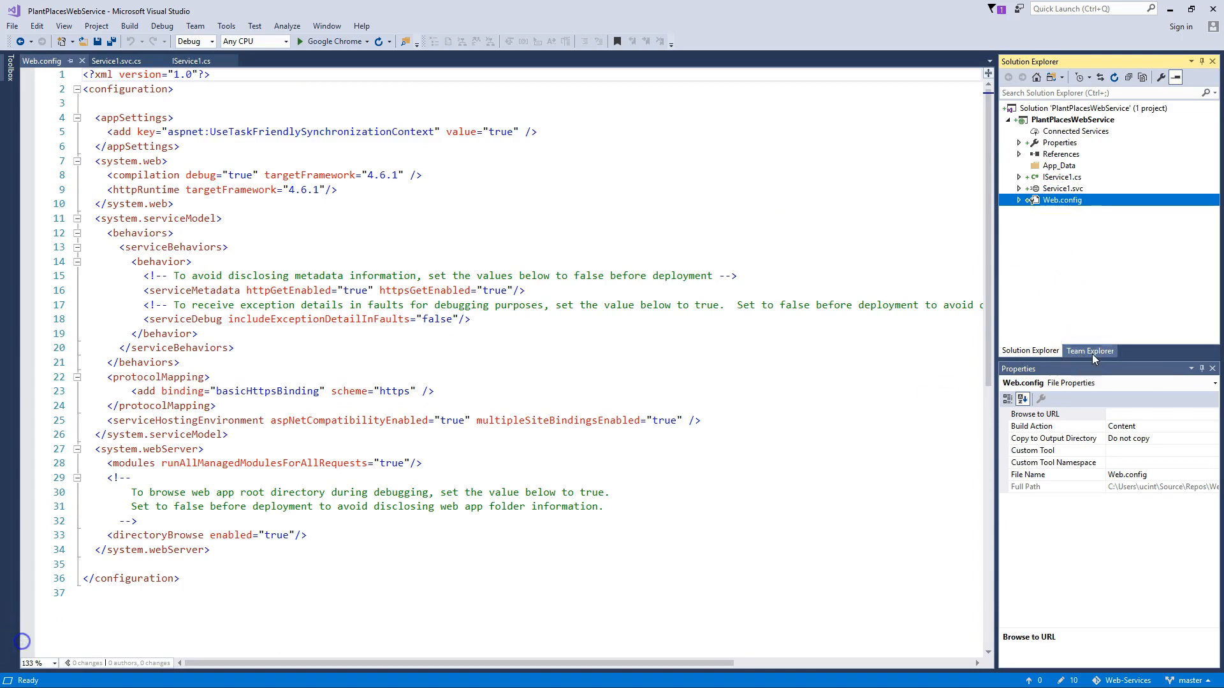
{"action": "left_click", "coordinate": [1093, 357]}
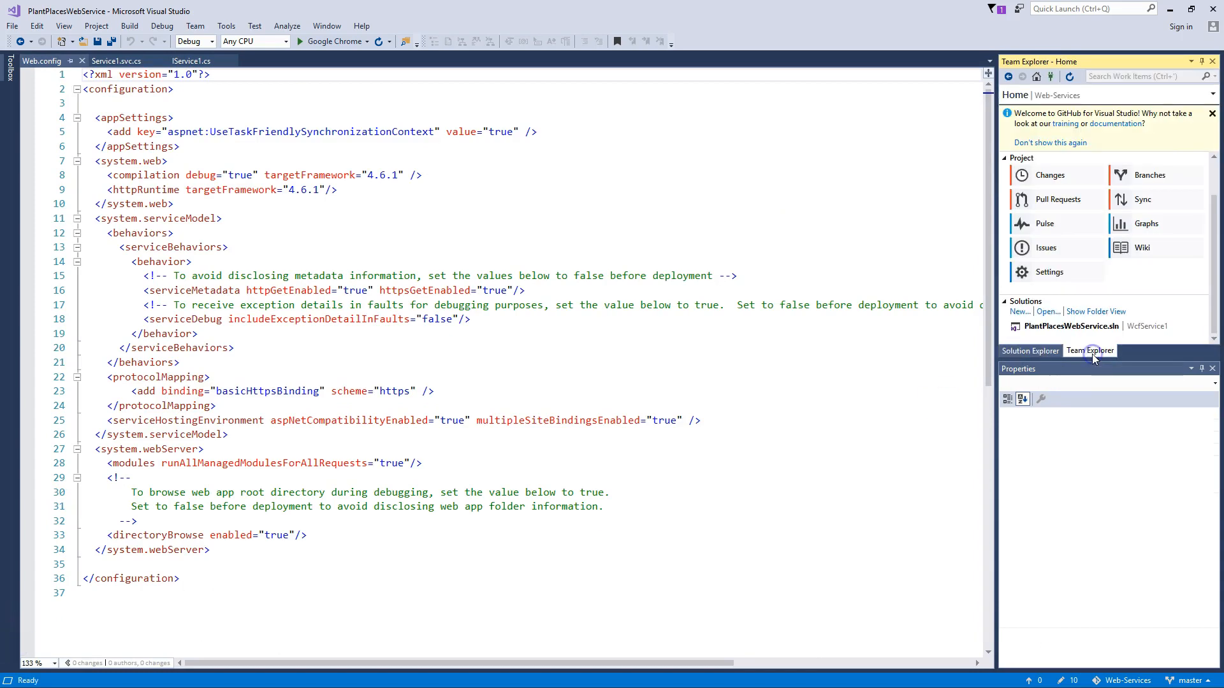
Enter the commit message 'Initial Commt' for the 10 pending files and show the commit options
{"action": "left_click", "coordinate": [1075, 184]}
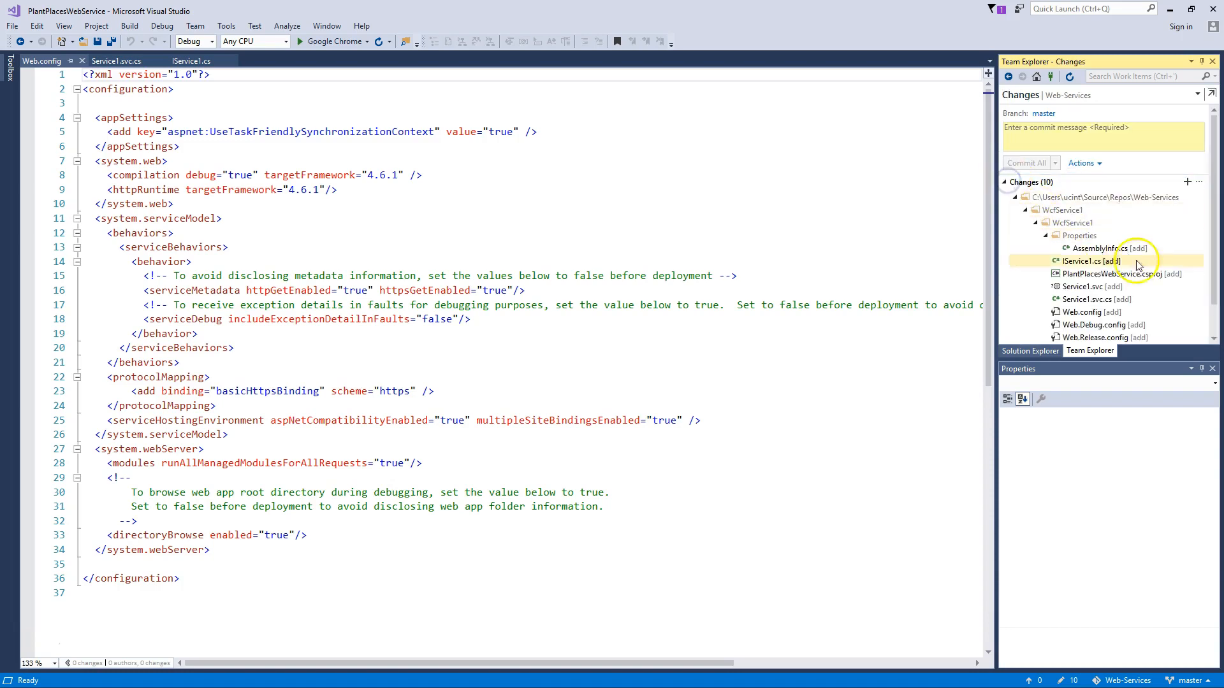
{"action": "scroll", "coordinate": [1110, 268], "scroll_direction": "down", "scroll_amount": 1}
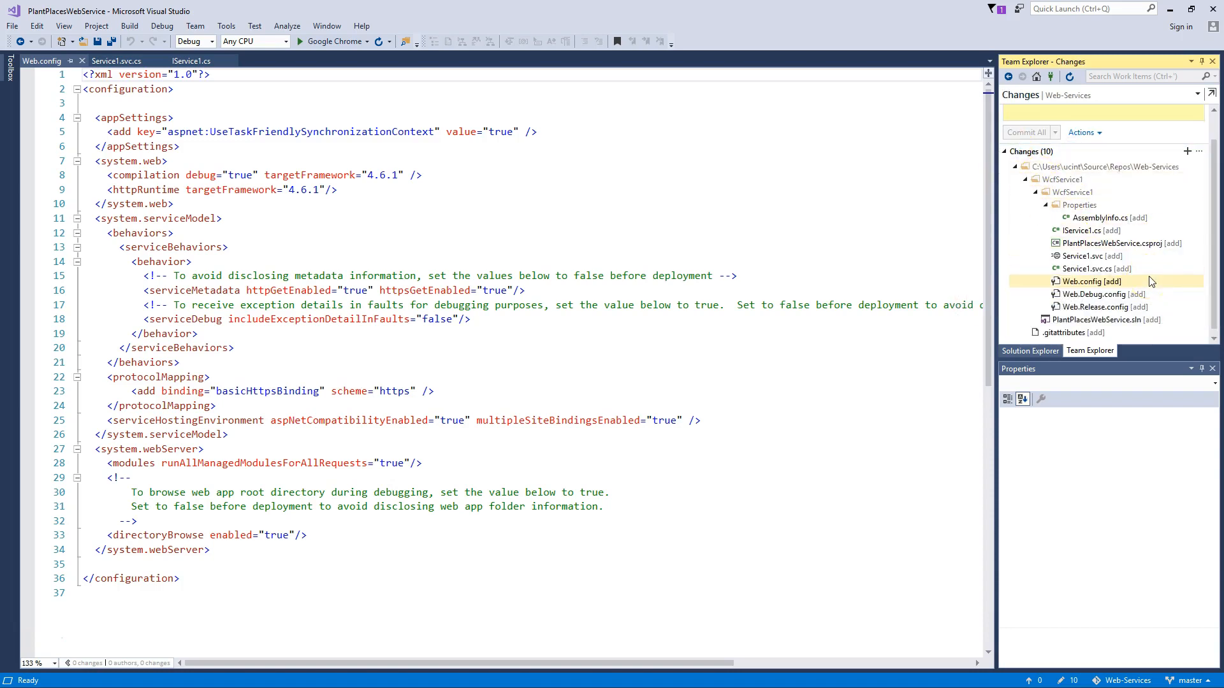
{"action": "scroll", "coordinate": [1151, 280], "scroll_direction": "up", "scroll_amount": 1}
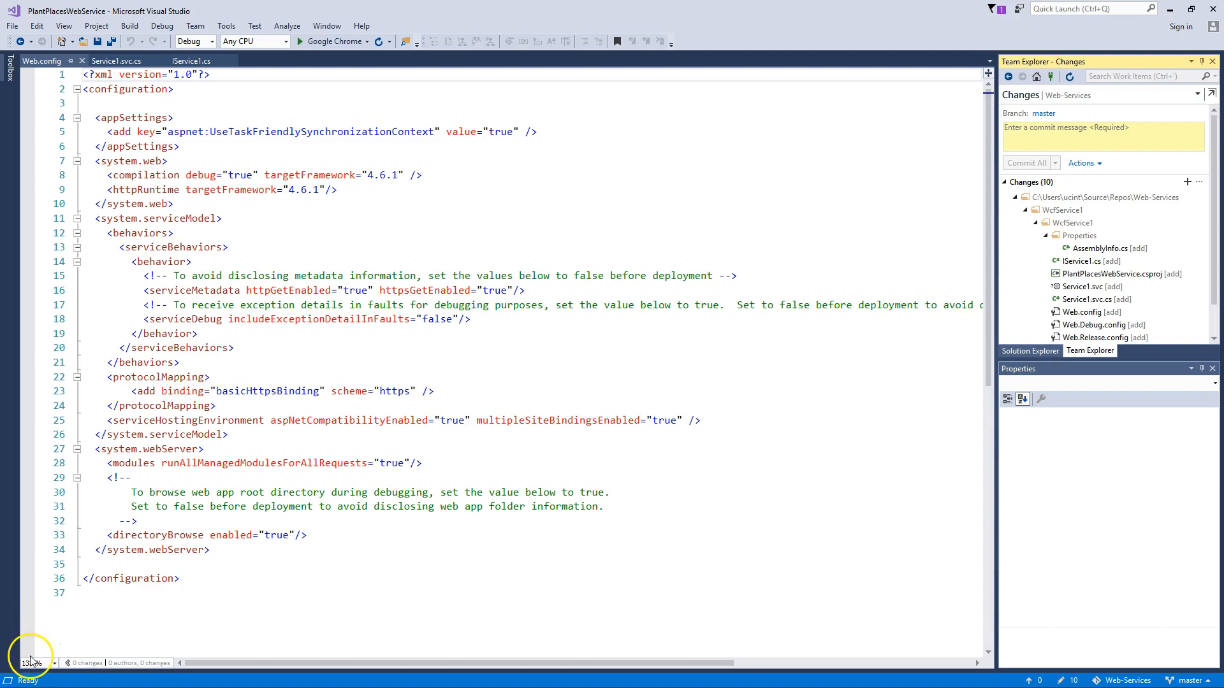
{"action": "left_click", "coordinate": [1136, 131]}
{"action": "type", "text": "Initial Commt"}
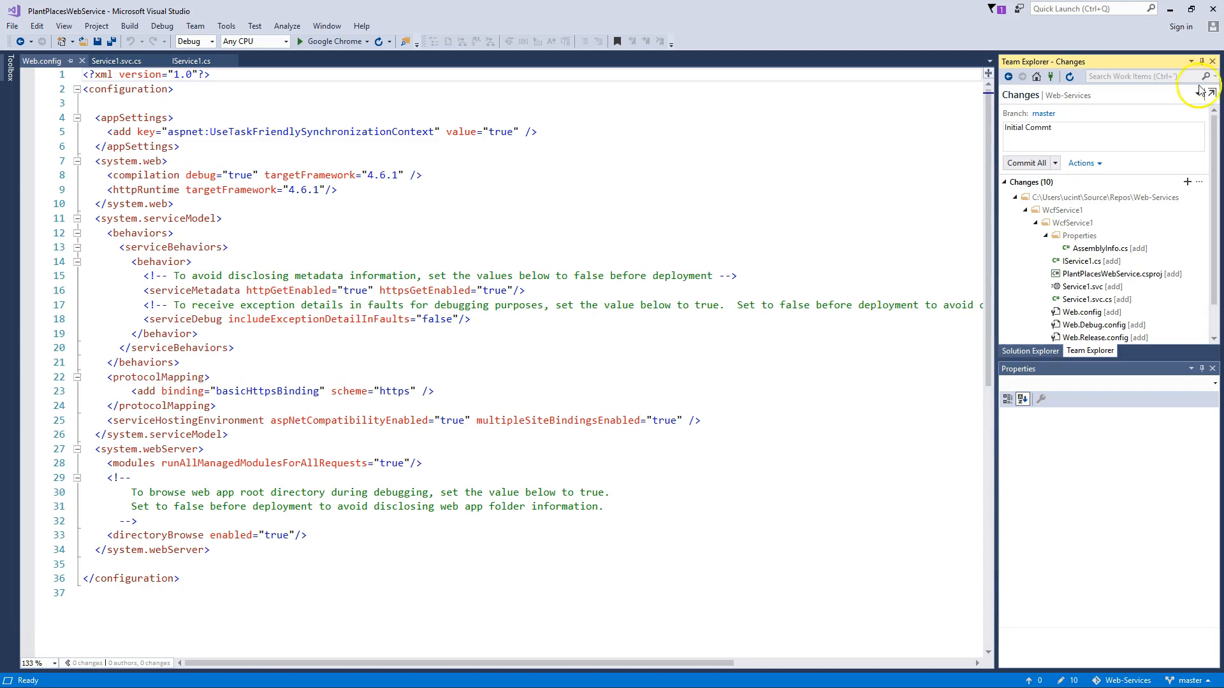
{"action": "left_click", "coordinate": [1055, 163]}
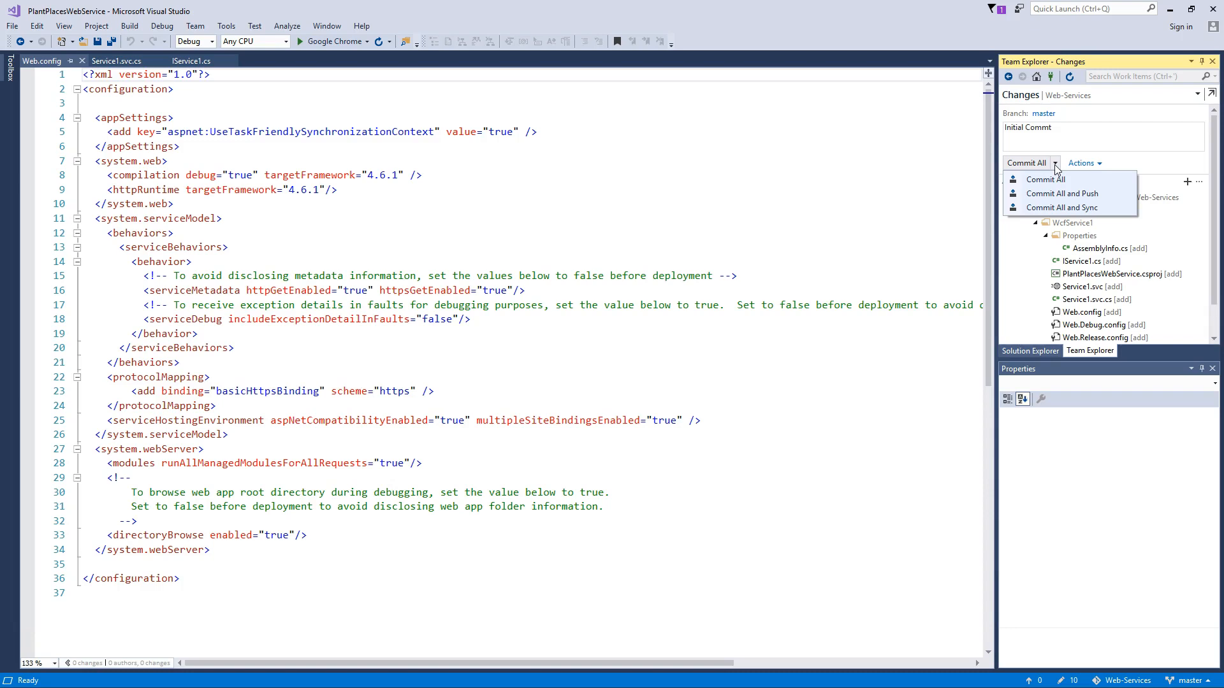
Commit All and Sync, saving PlantPlacesWebService.sln, until the commits are synchronized
{"action": "left_click", "coordinate": [1062, 208]}
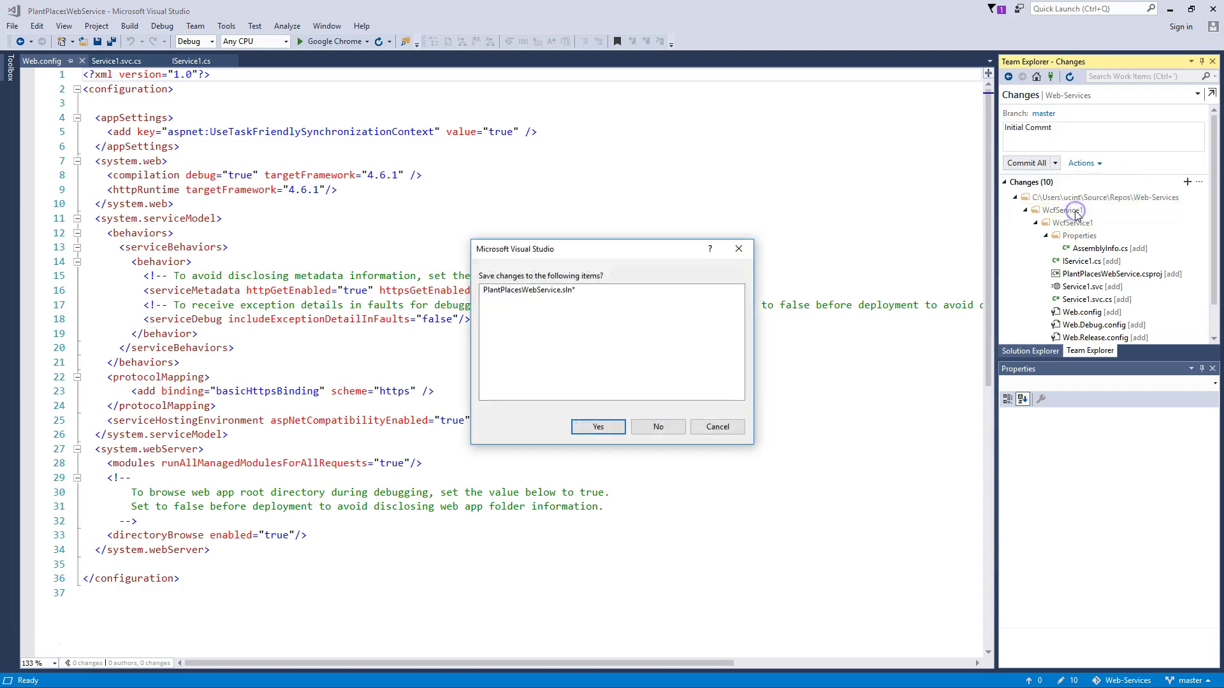
{"action": "left_click", "coordinate": [597, 427]}
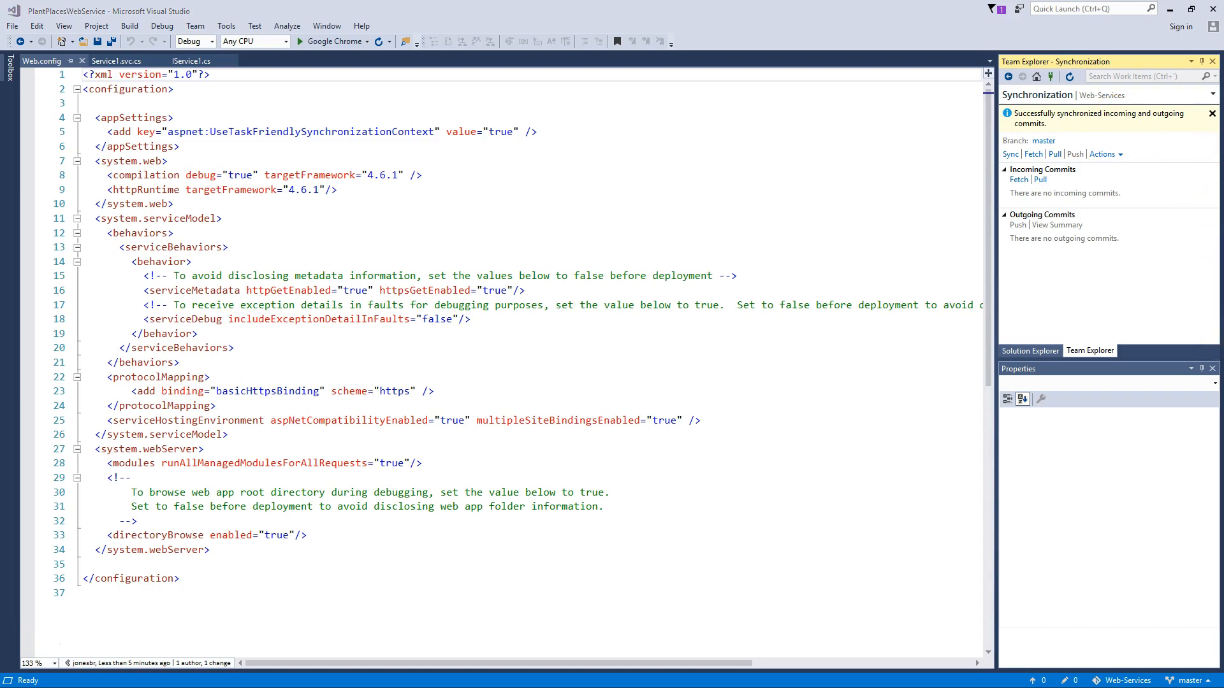
{"action": "left_click_drag", "start_coordinate": [1214, 669], "coordinate": [583, 1]}
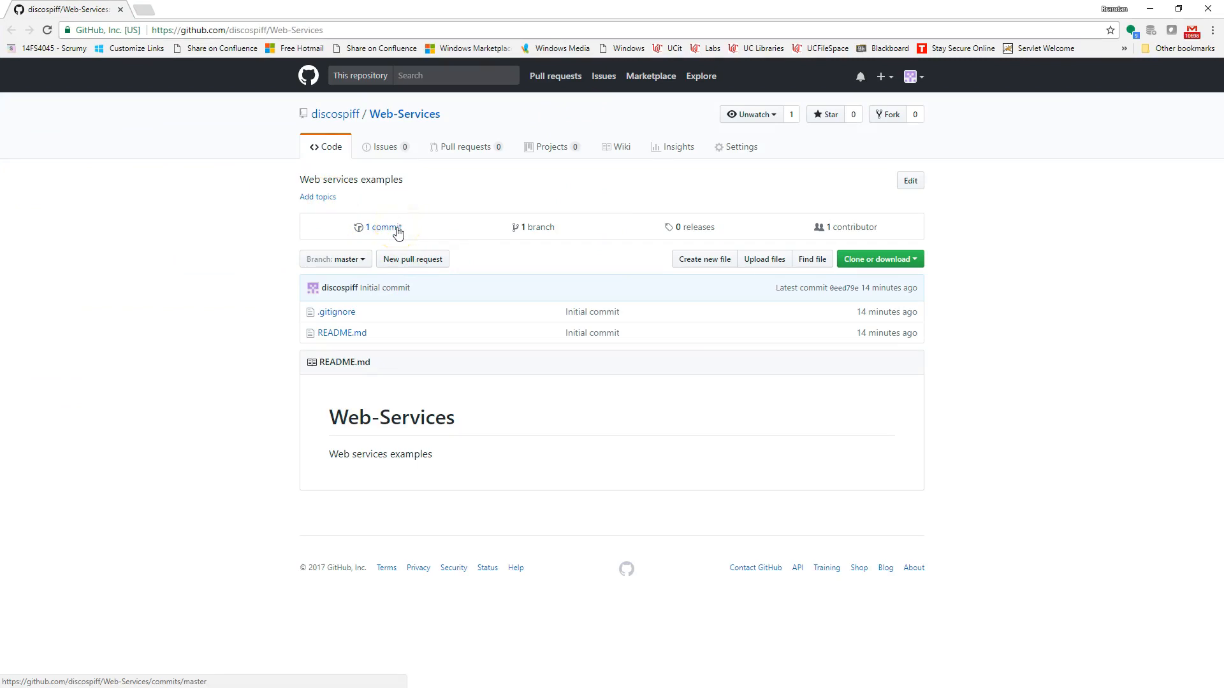
Inspect the Initial Commt commit in the Web-Services commit history on GitHub
{"action": "left_click", "coordinate": [47, 29]}
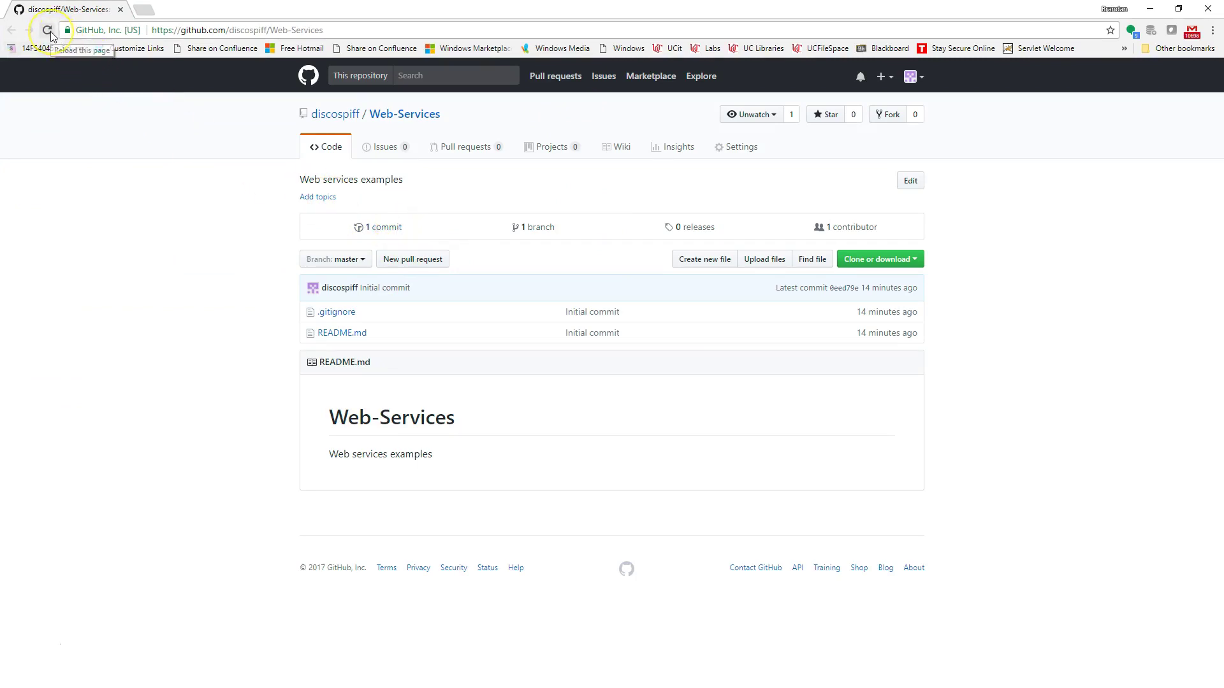
{"action": "left_click", "coordinate": [396, 228]}
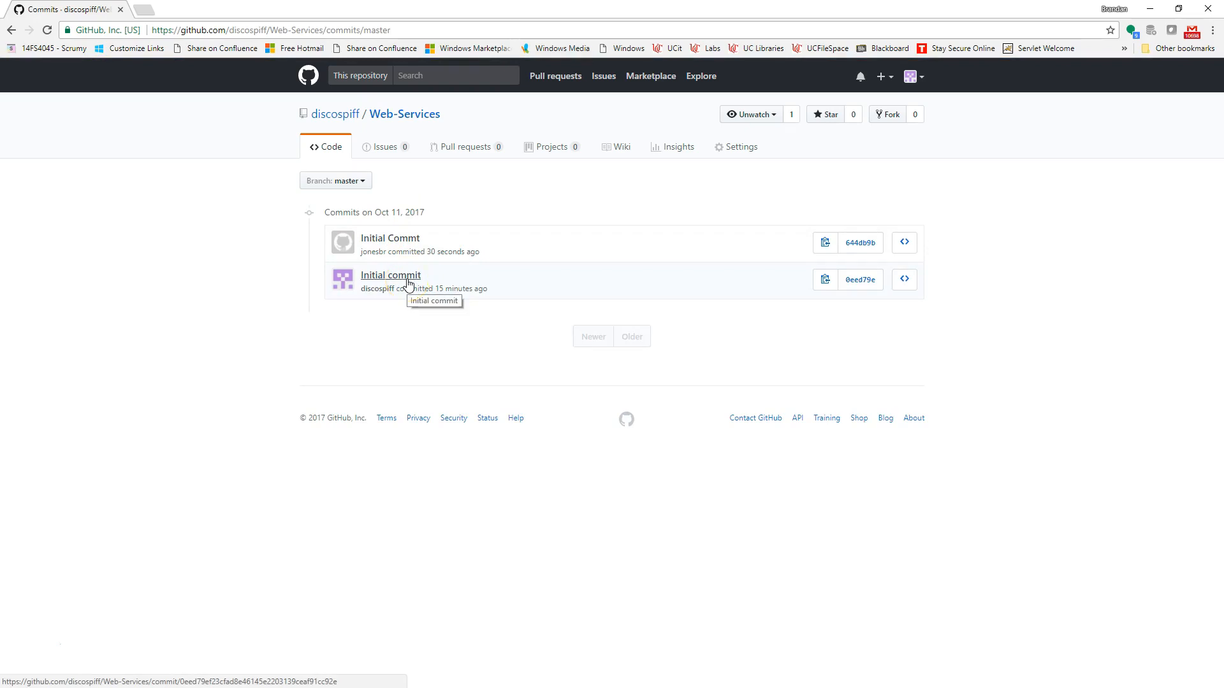
{"action": "left_click", "coordinate": [390, 238]}
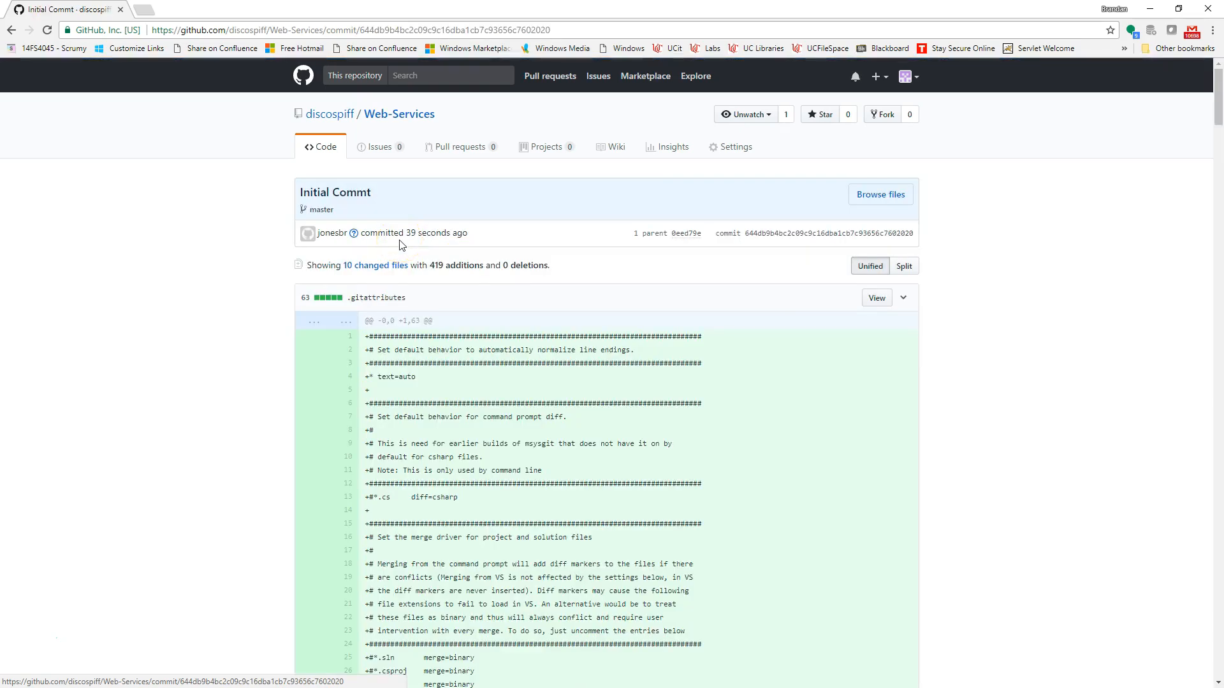
{"action": "left_click", "coordinate": [12, 29]}
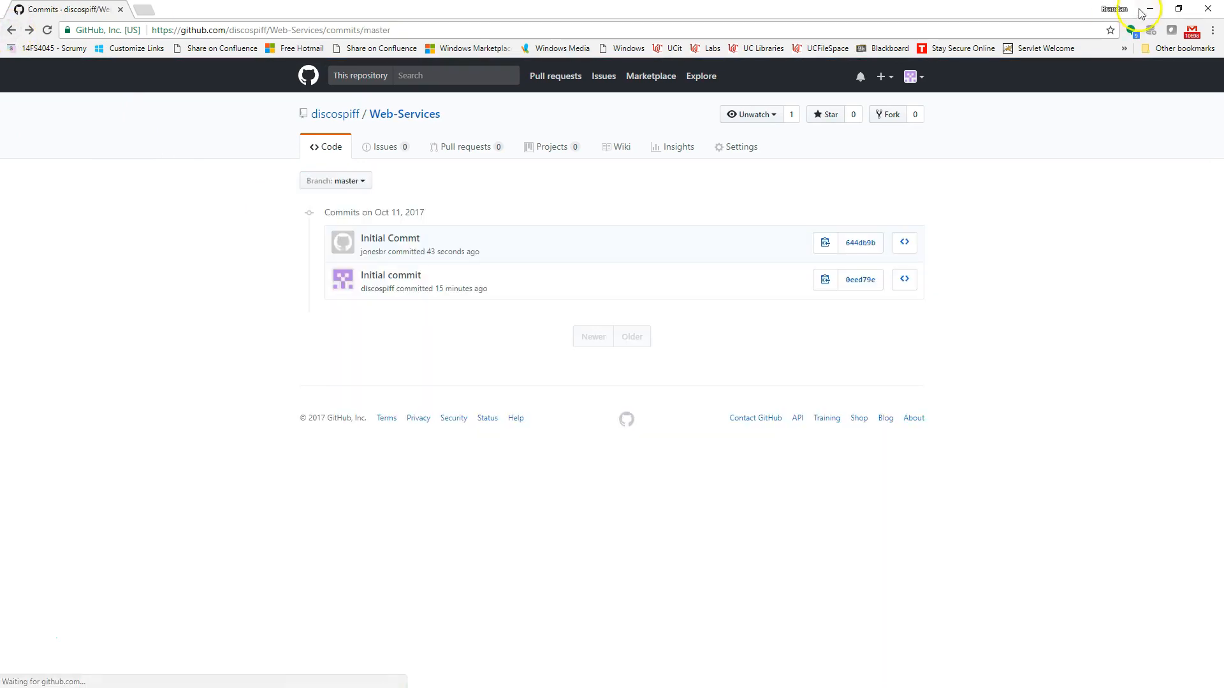
Add a whitespace line at line 35 of Web.config and save all files
{"action": "left_click", "coordinate": [1148, 9]}
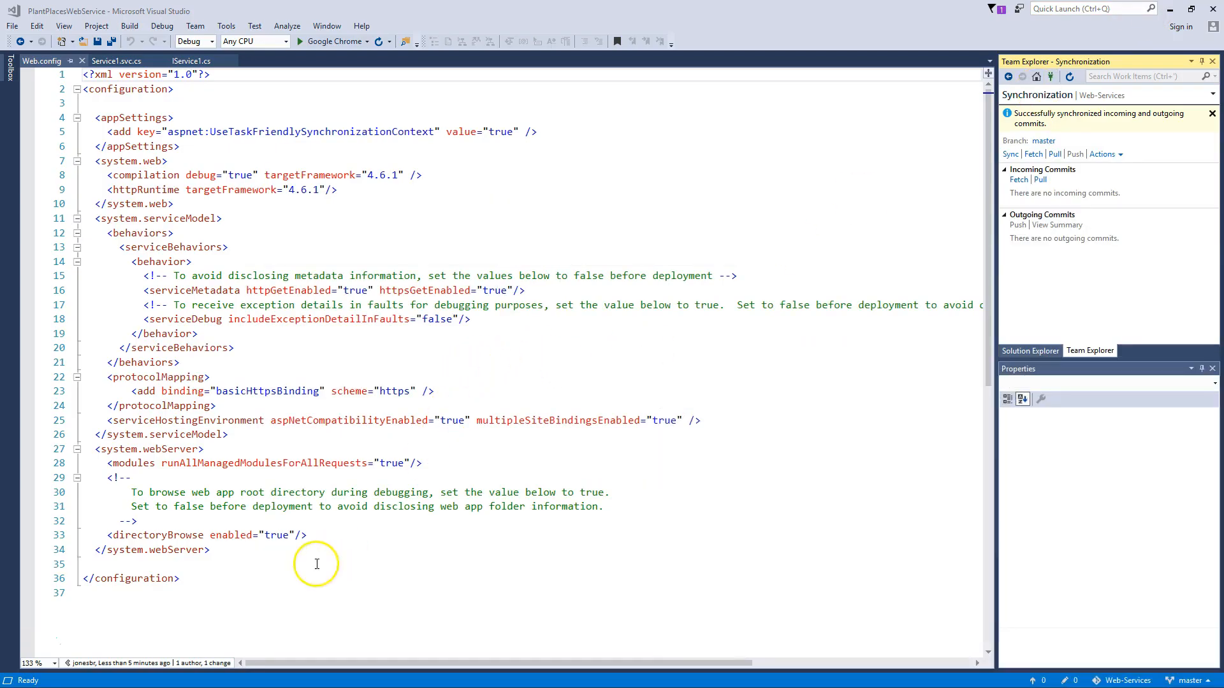
{"action": "left_click", "coordinate": [212, 566]}
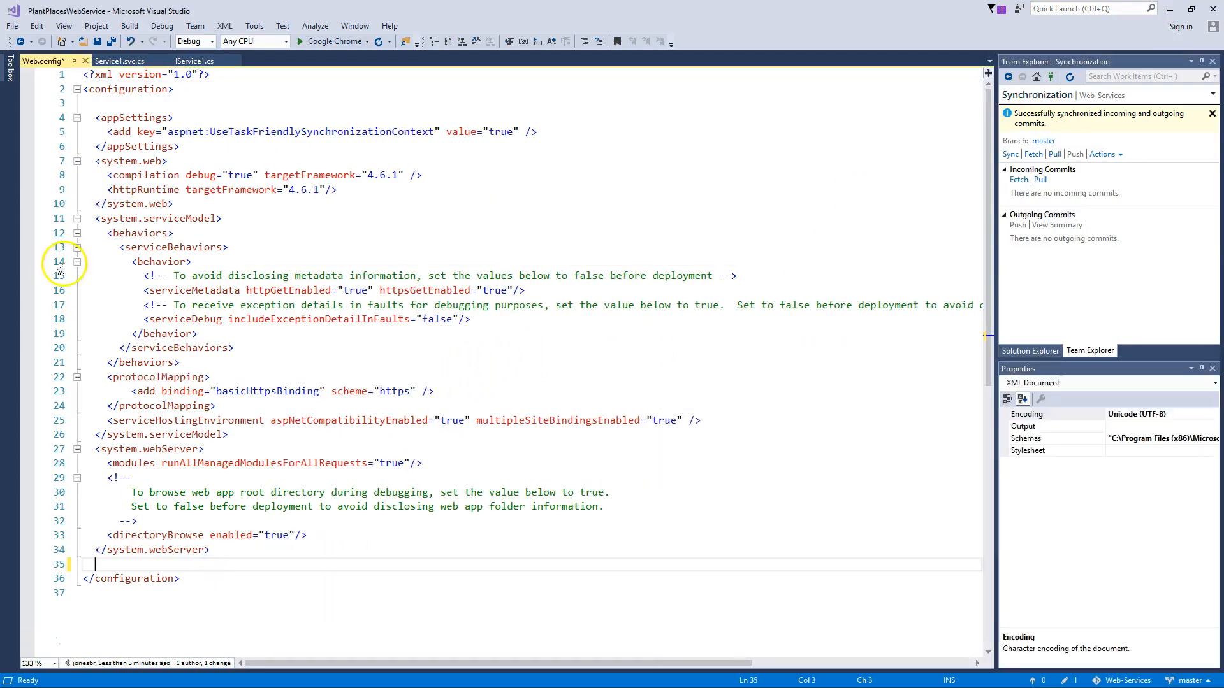
{"action": "left_click", "coordinate": [113, 41]}
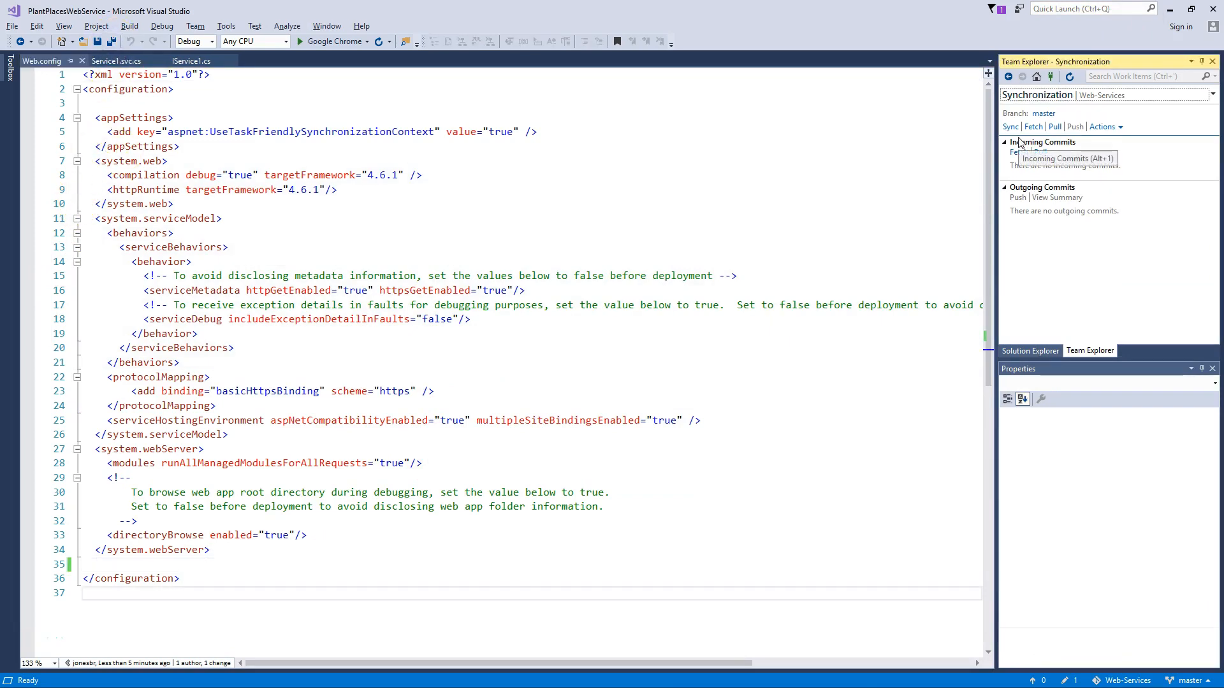
{"action": "mouse_move", "coordinate": [1037, 77]}
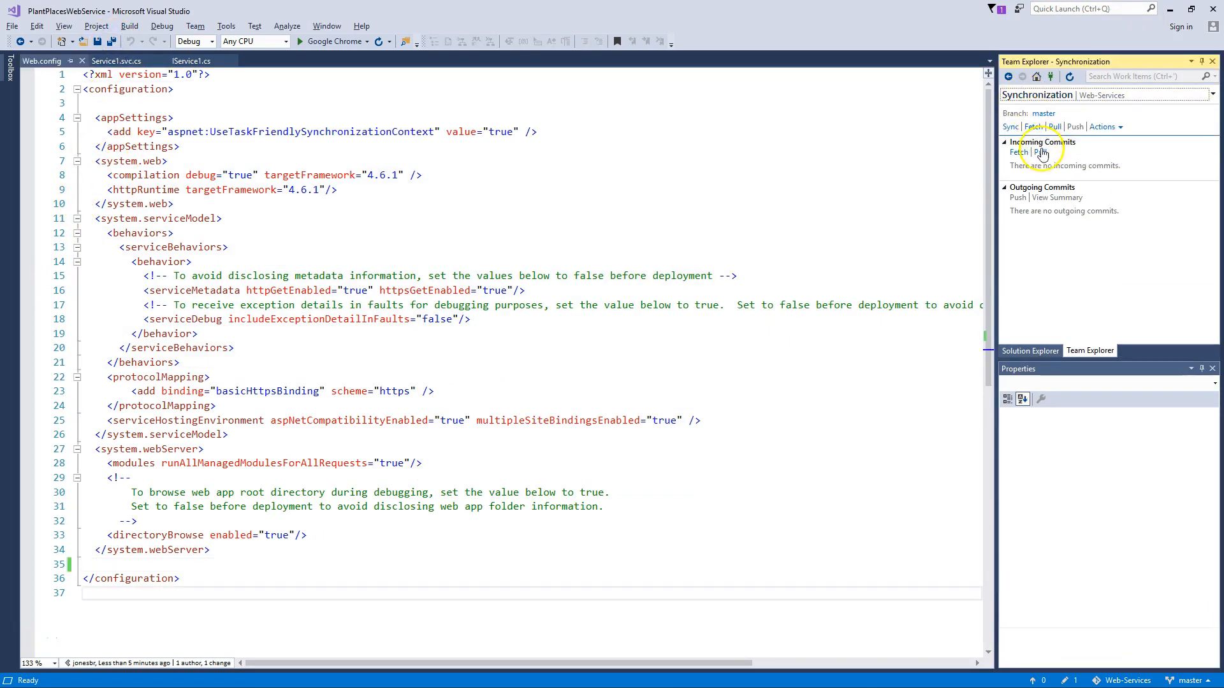
Commit the change as 'Silly whitespace addition' via Team Explorer Changes and sync it to Web-Services
{"action": "left_click", "coordinate": [1036, 76]}
{"action": "left_click", "coordinate": [191, 564]}
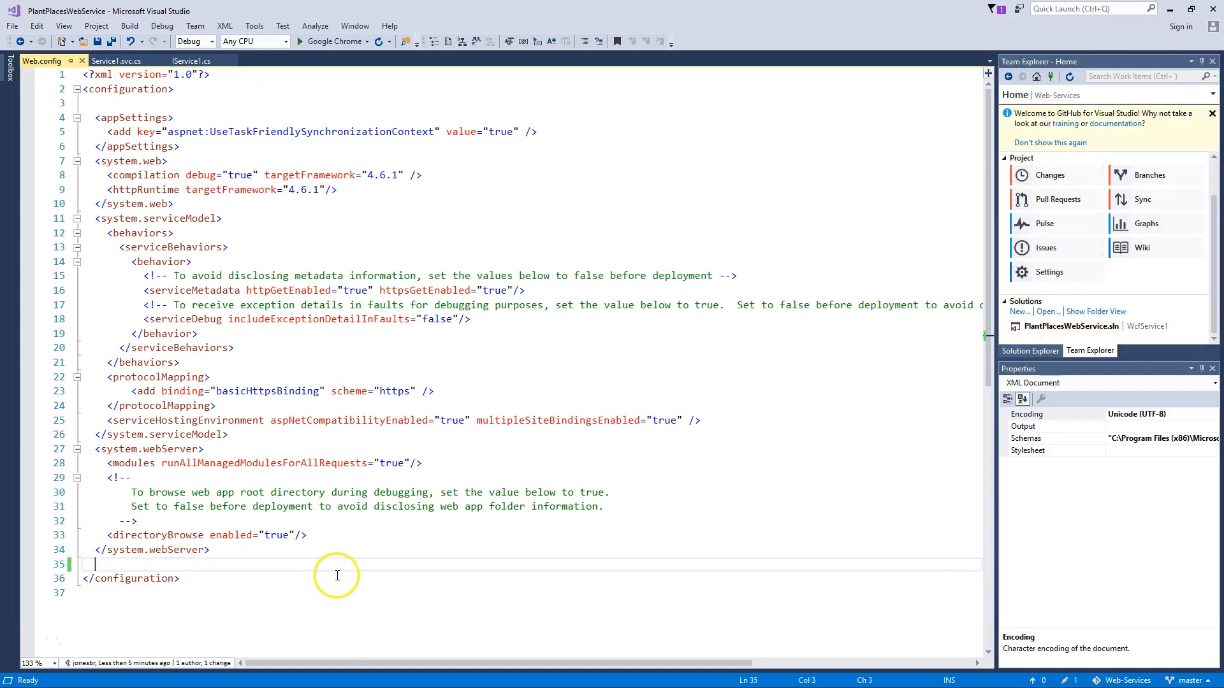
{"action": "left_click", "coordinate": [1050, 176]}
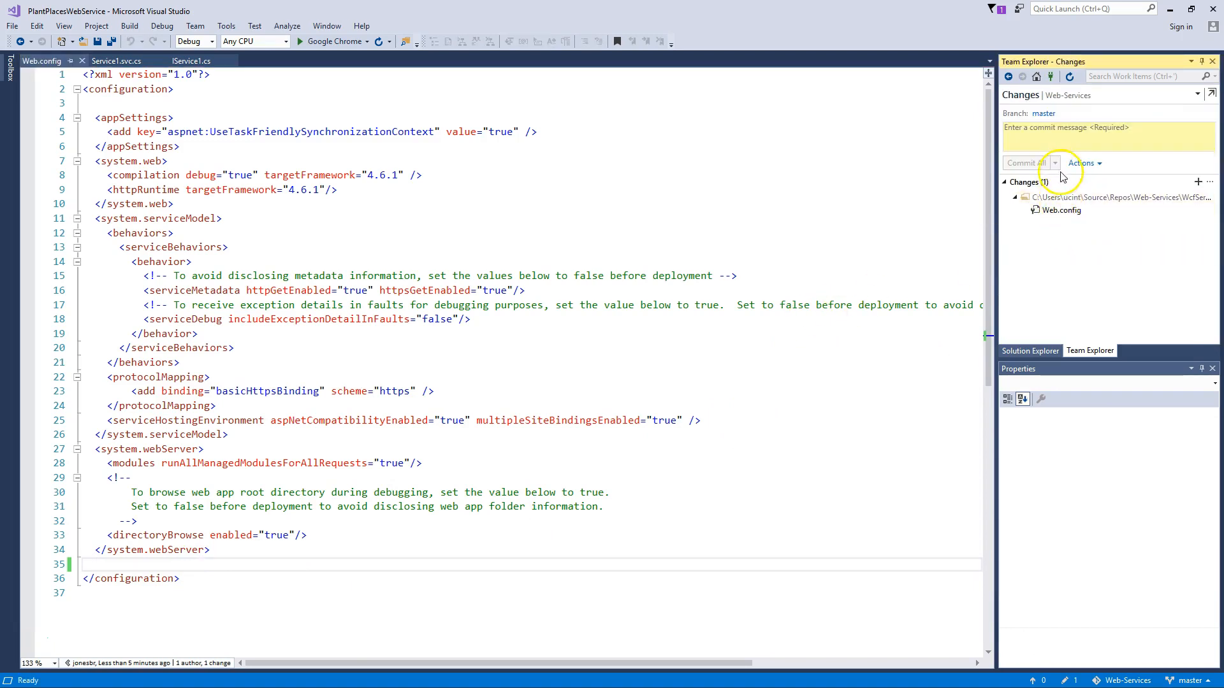
{"action": "left_click", "coordinate": [1055, 141]}
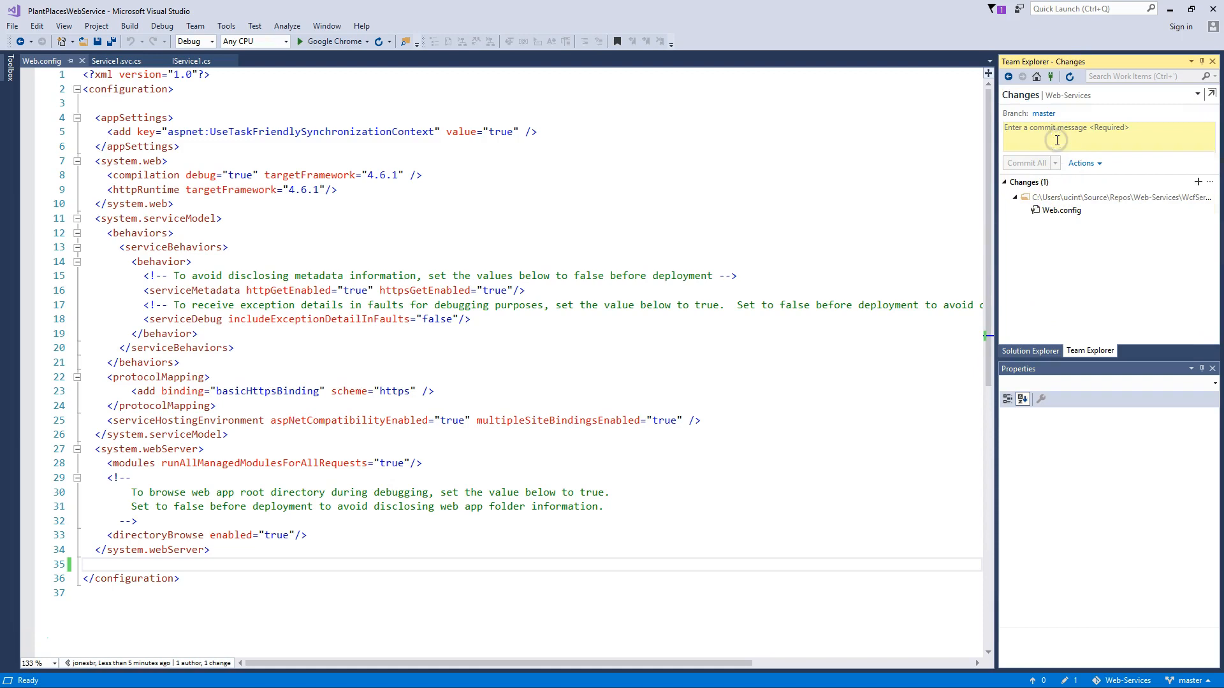
{"action": "type", "text": "Silly"}
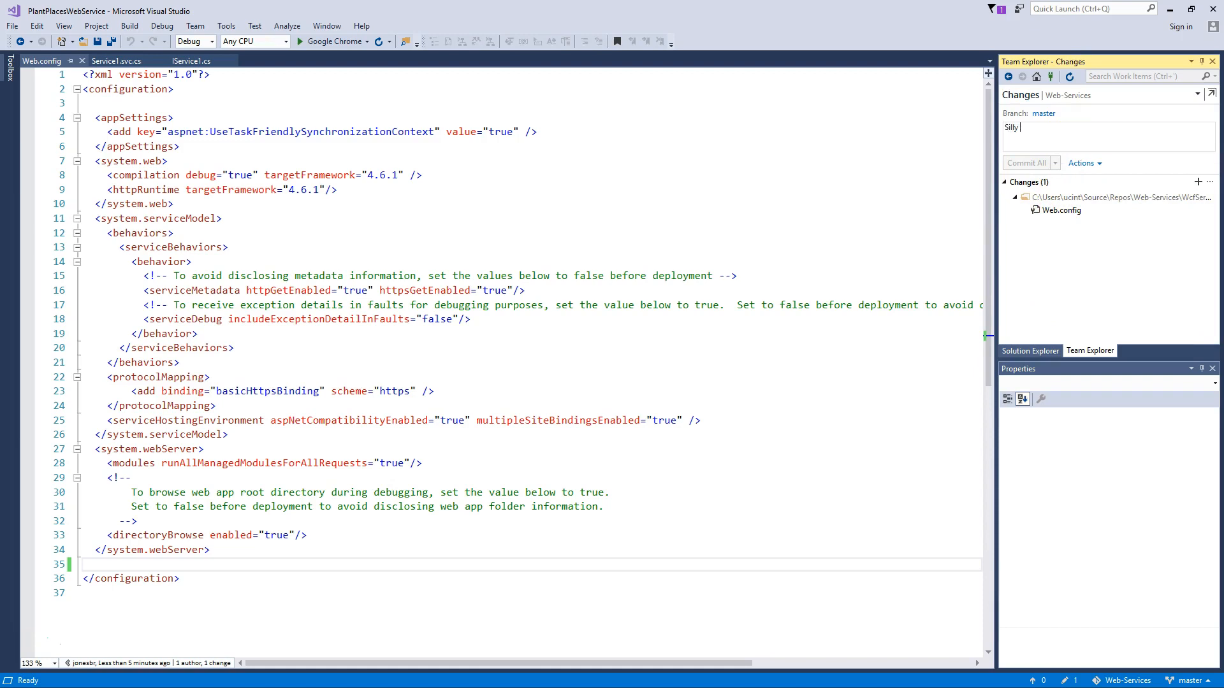
{"action": "type", "text": "whitespace a"}
{"action": "type", "text": "ddition"}
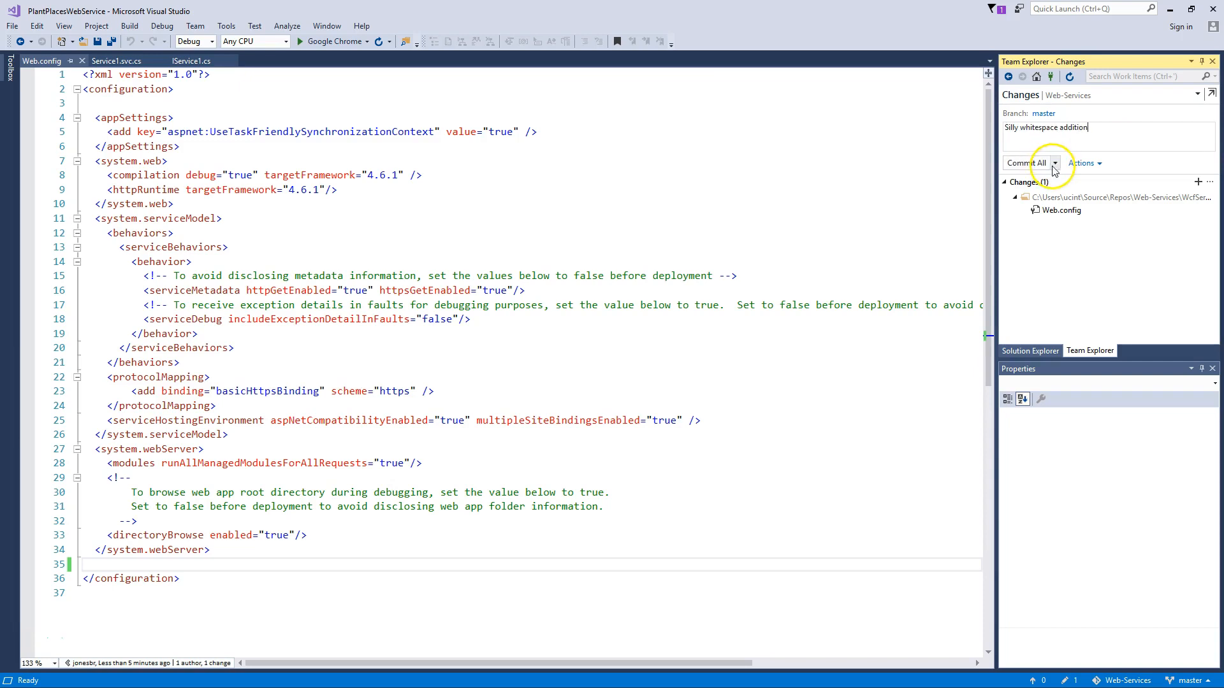
{"action": "left_click", "coordinate": [1055, 163]}
{"action": "left_click", "coordinate": [1076, 196]}
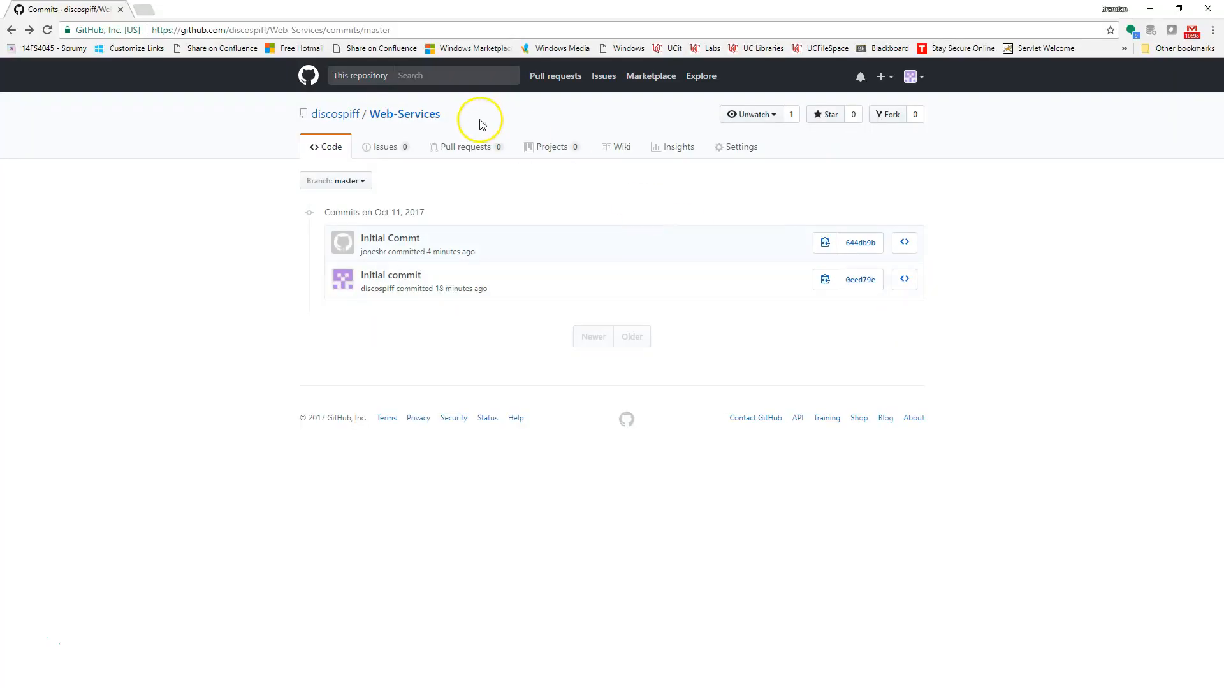
Refresh the commits list and view the Silly whitespace addition commit's Web.config diff
{"action": "left_click", "coordinate": [46, 29]}
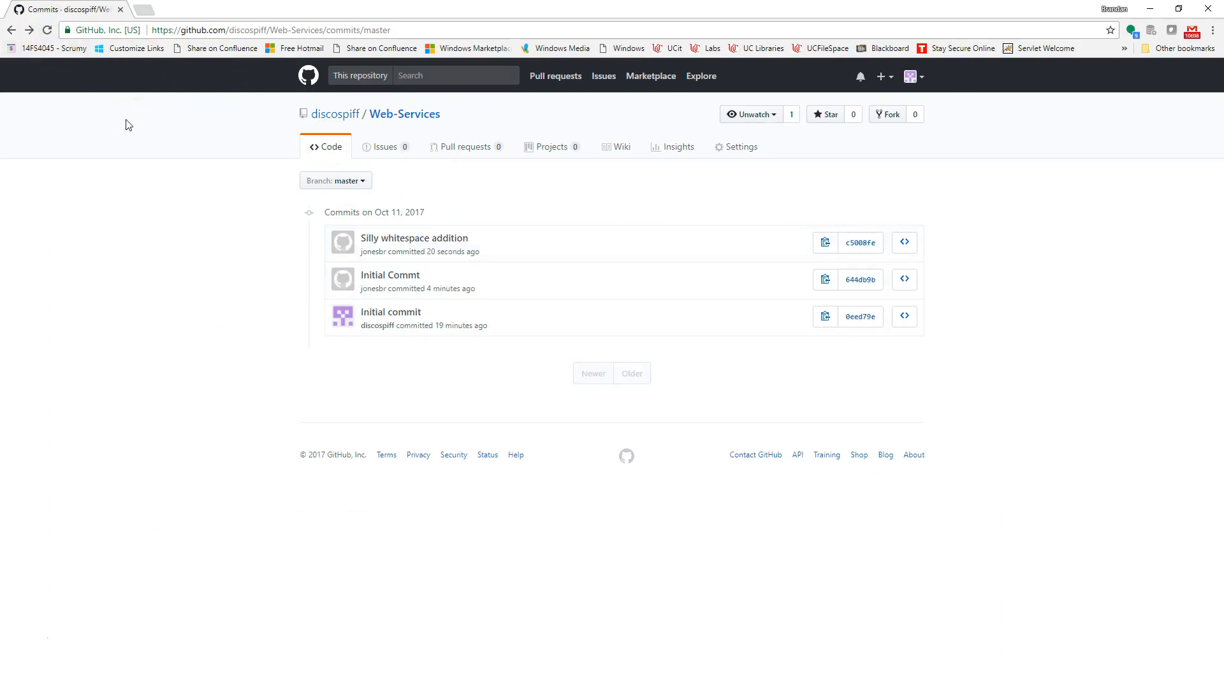
{"action": "left_click", "coordinate": [404, 242]}
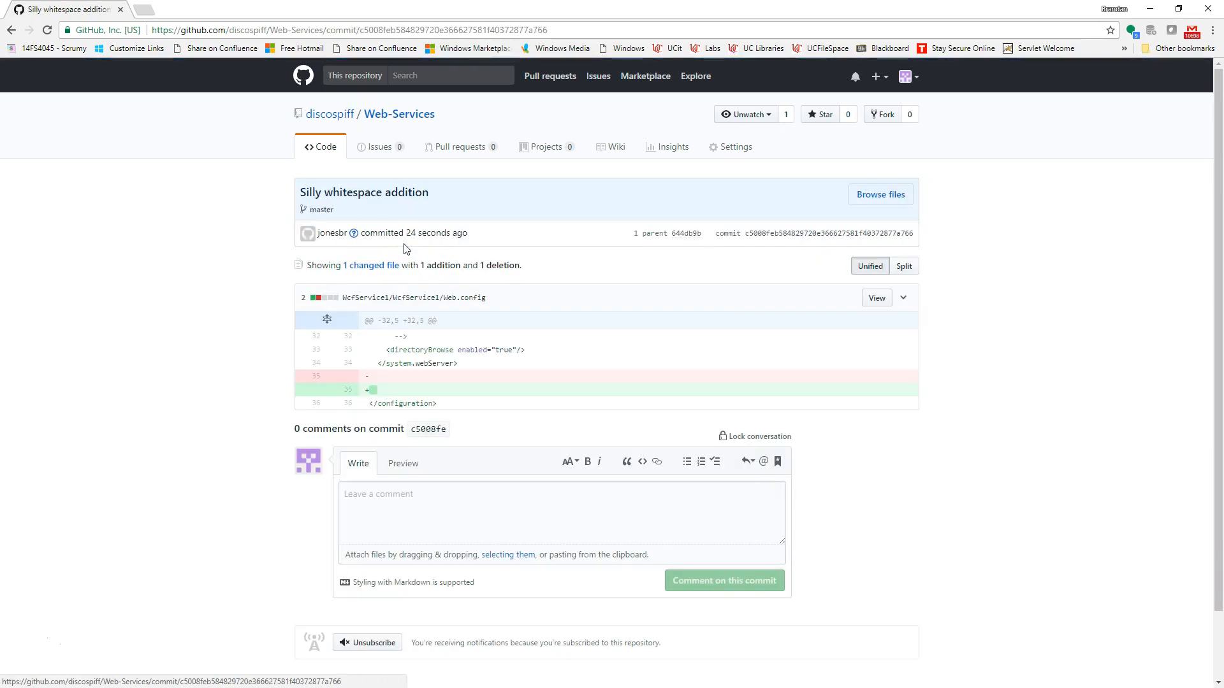
{"action": "left_click", "coordinate": [11, 30]}
{"action": "left_click", "coordinate": [414, 239]}
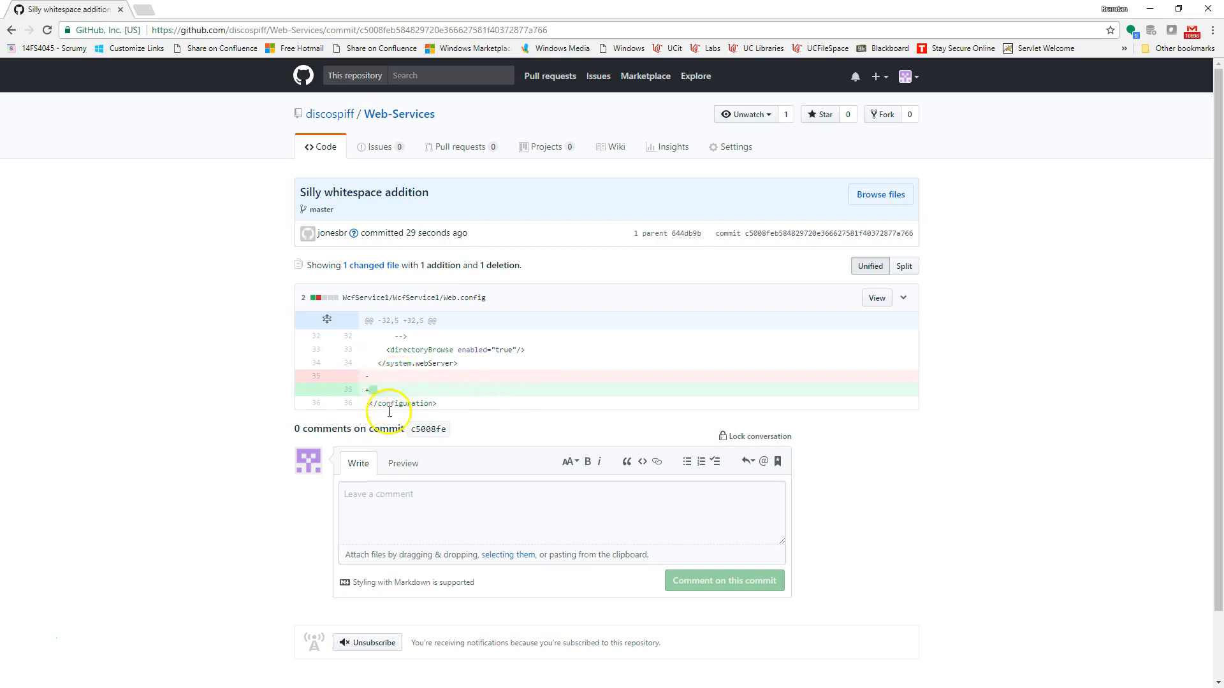
Post the inline comment 'This change is insignificant.' on deleted line 35, then return to Visual Studio
{"action": "left_click", "coordinate": [360, 378]}
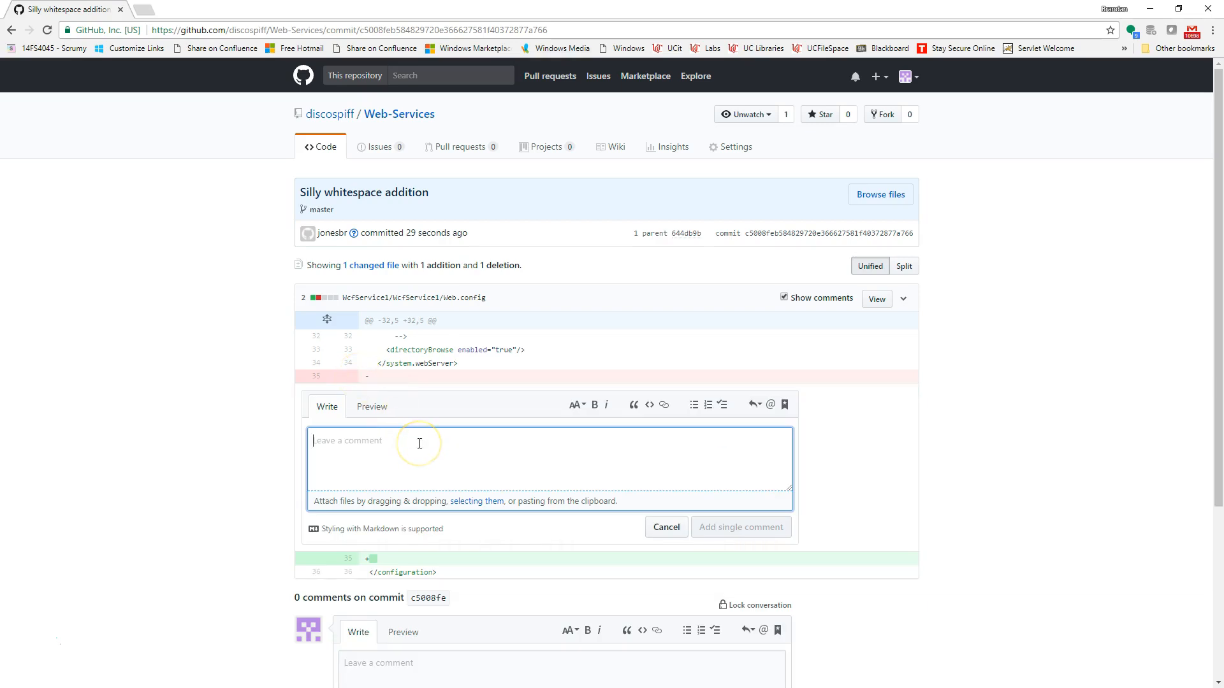
{"action": "type", "text": "T"}
{"action": "key", "text": "BackSpace"}
{"action": "type", "text": "This change is insigic"}
{"action": "key", "text": "BackSpace"}
{"action": "type", "text": "nificant."}
{"action": "left_click", "coordinate": [457, 457]}
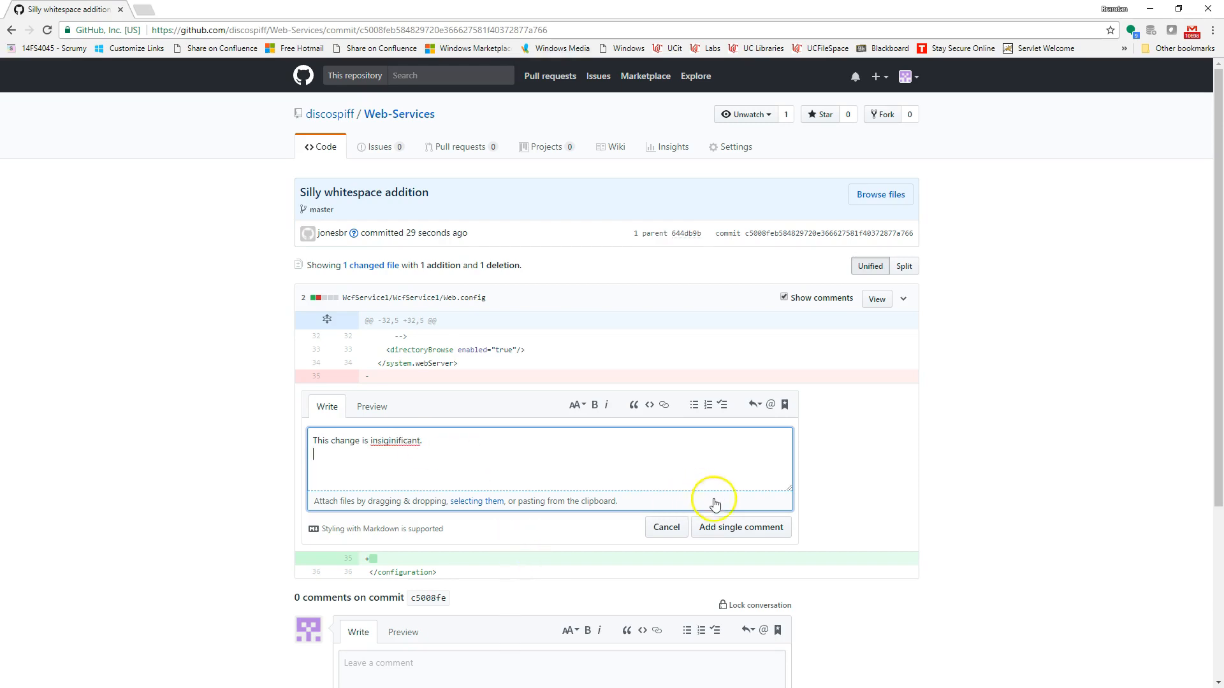
{"action": "left_click", "coordinate": [740, 527]}
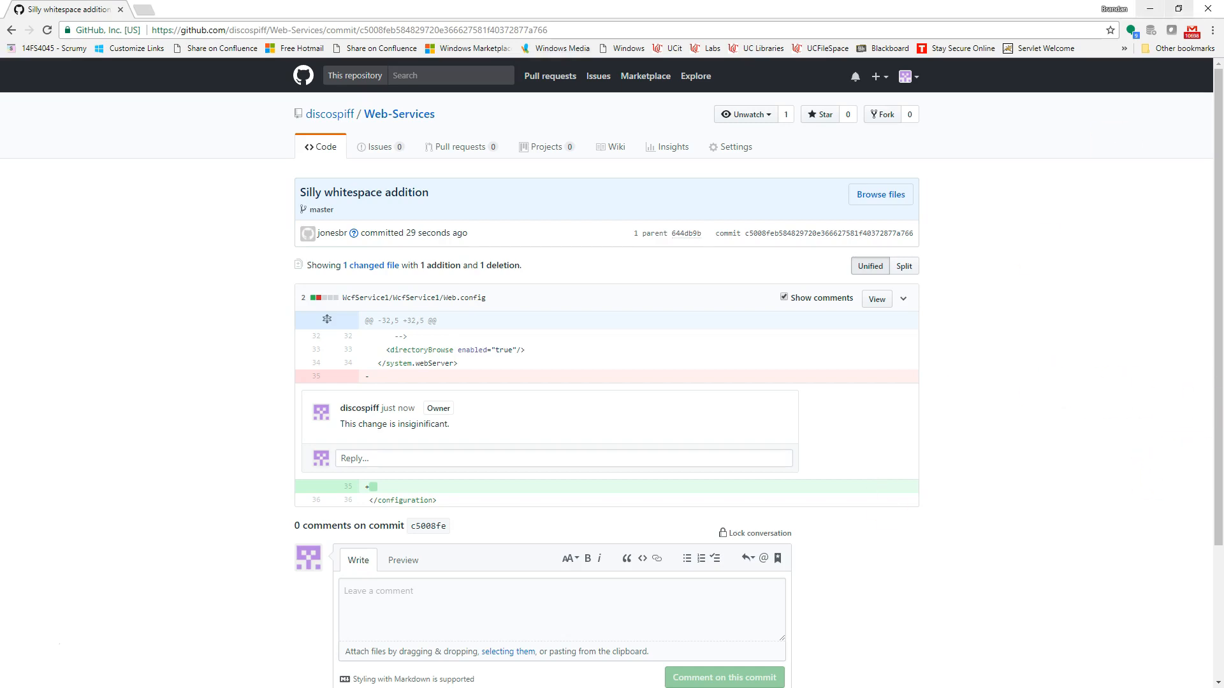
{"action": "left_click", "coordinate": [1150, 8]}
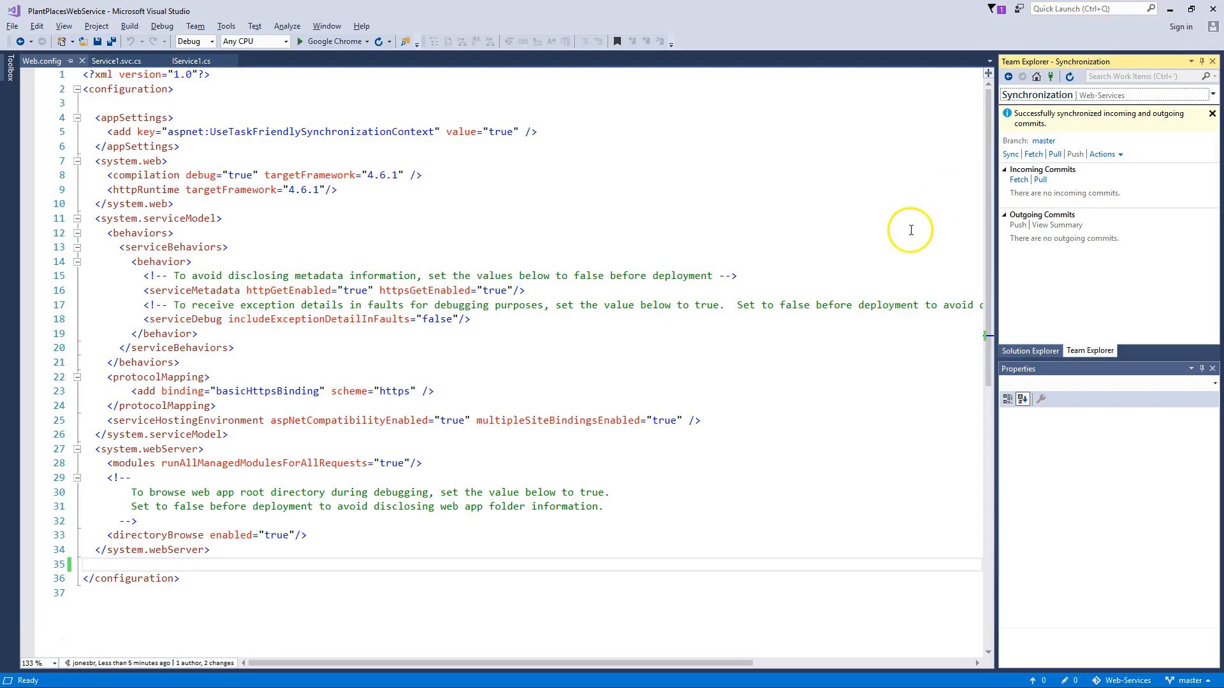
Check the Web-Services commit history shows three commits with one comment on Silly whitespace addition, then minimize Chrome
{"action": "key", "text": "alt+Tab"}
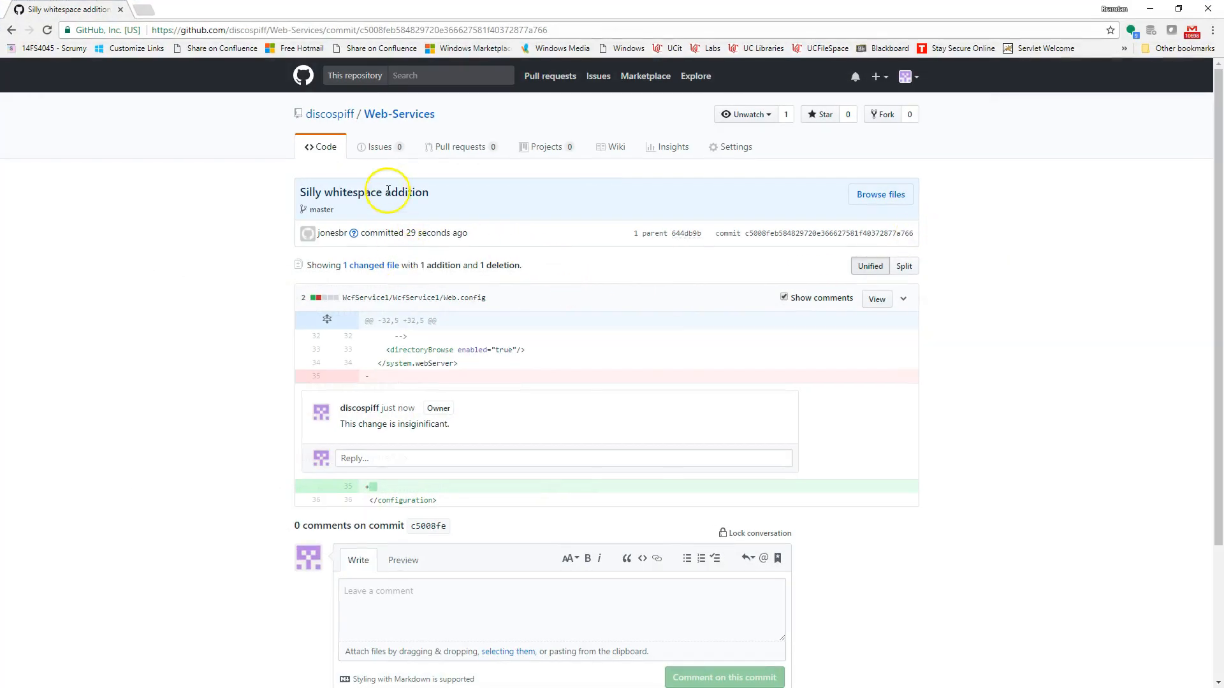
{"action": "left_click", "coordinate": [399, 114]}
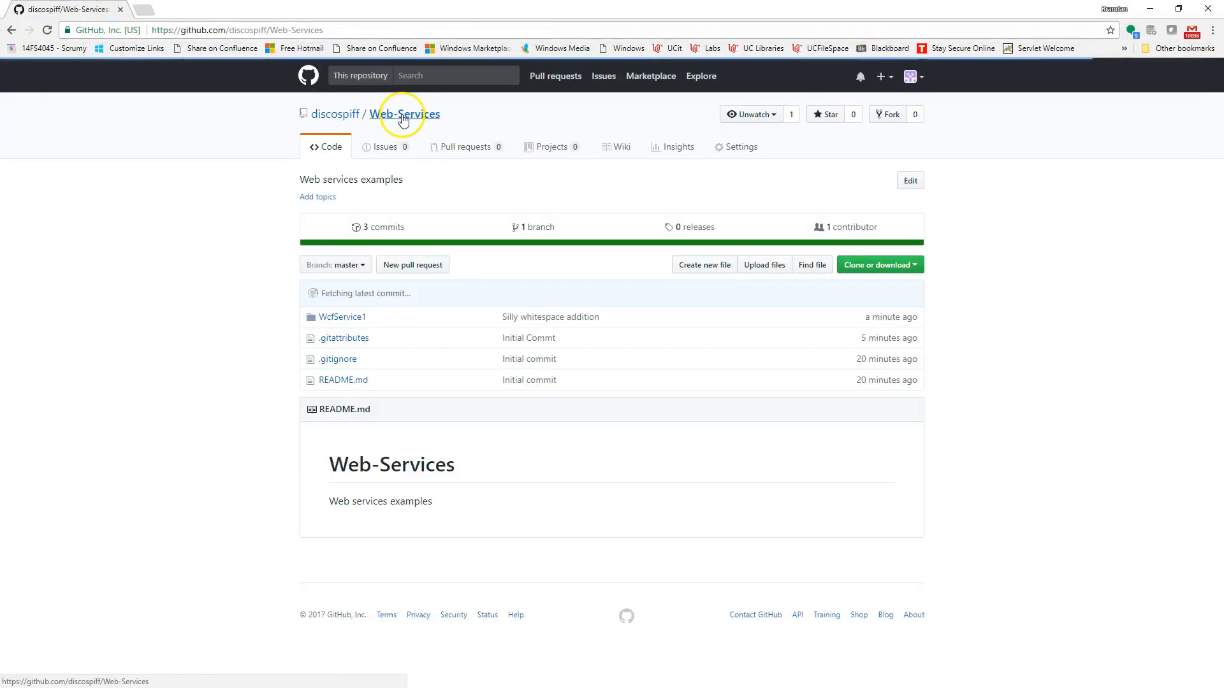
{"action": "left_click", "coordinate": [378, 227]}
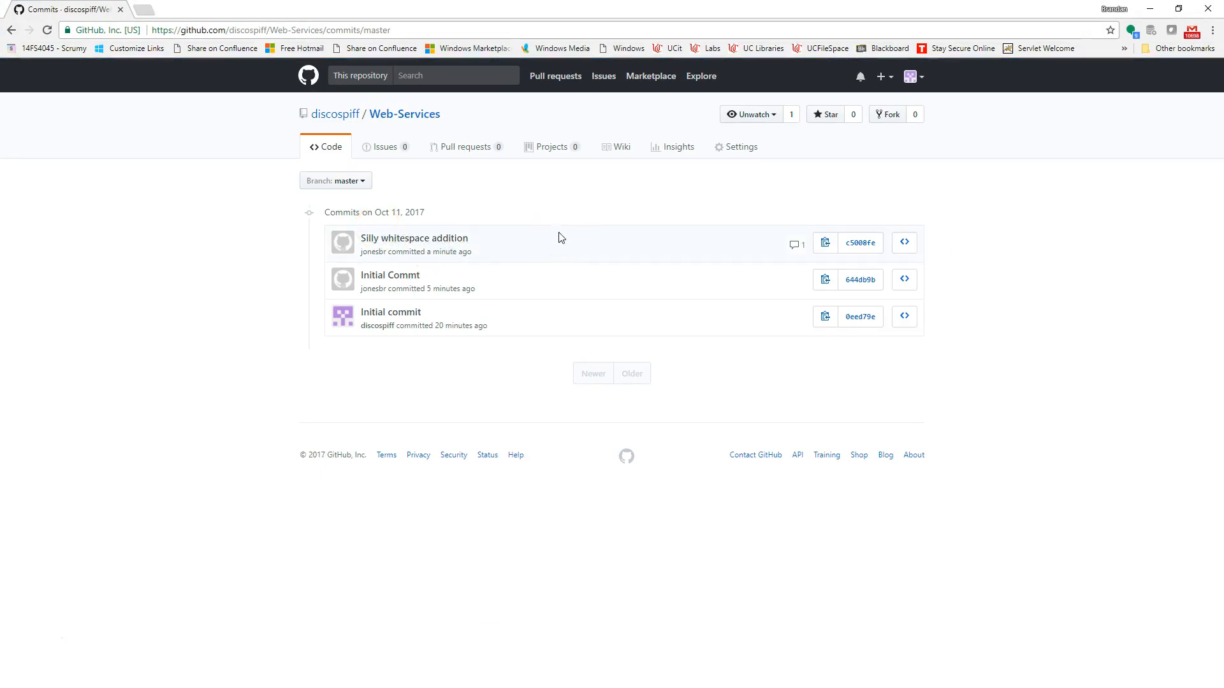
{"action": "left_click", "coordinate": [620, 205]}
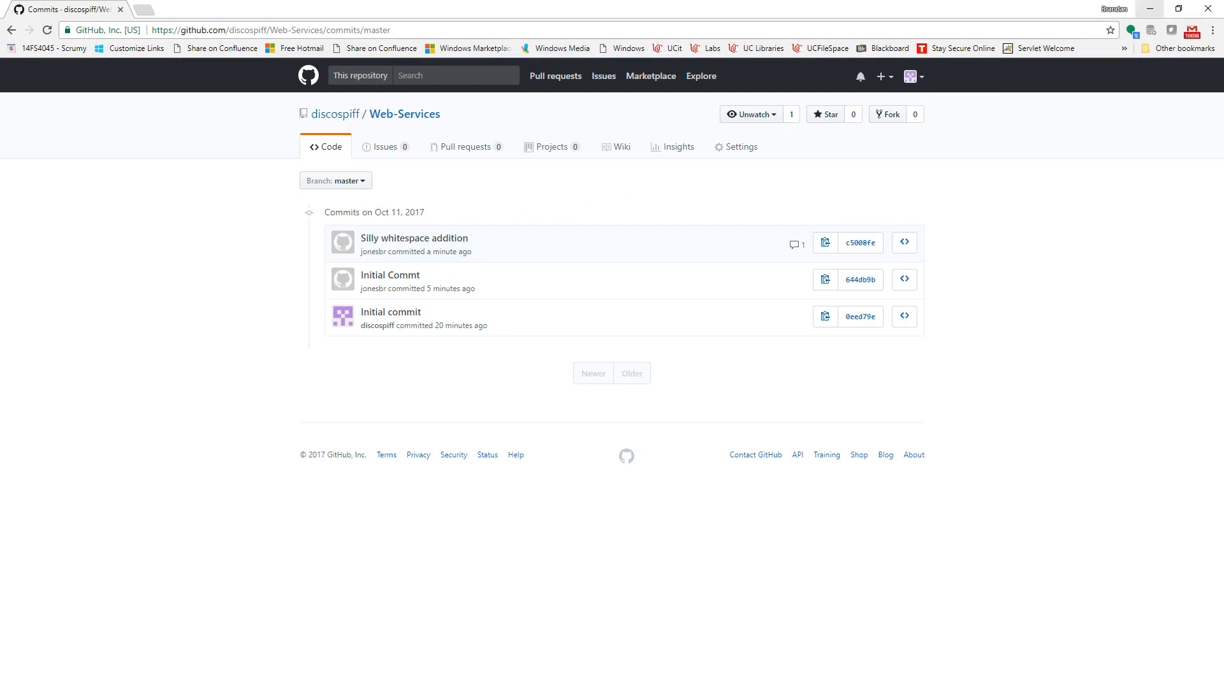
{"action": "left_click", "coordinate": [1150, 9]}
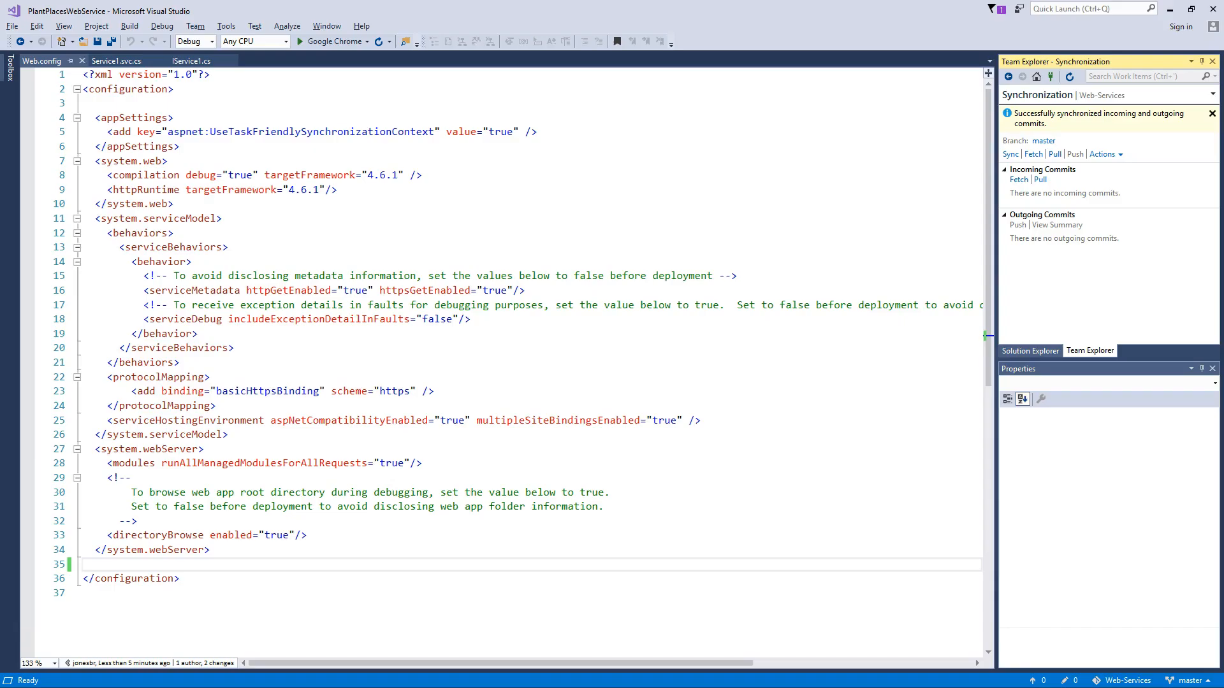